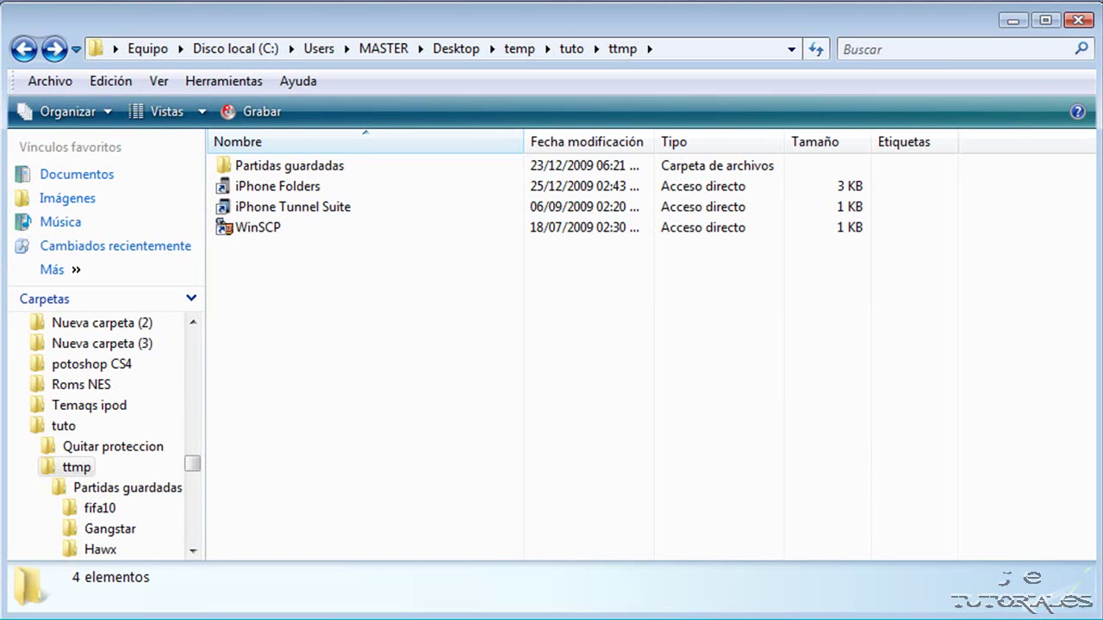
pyautogui.click(252, 187)
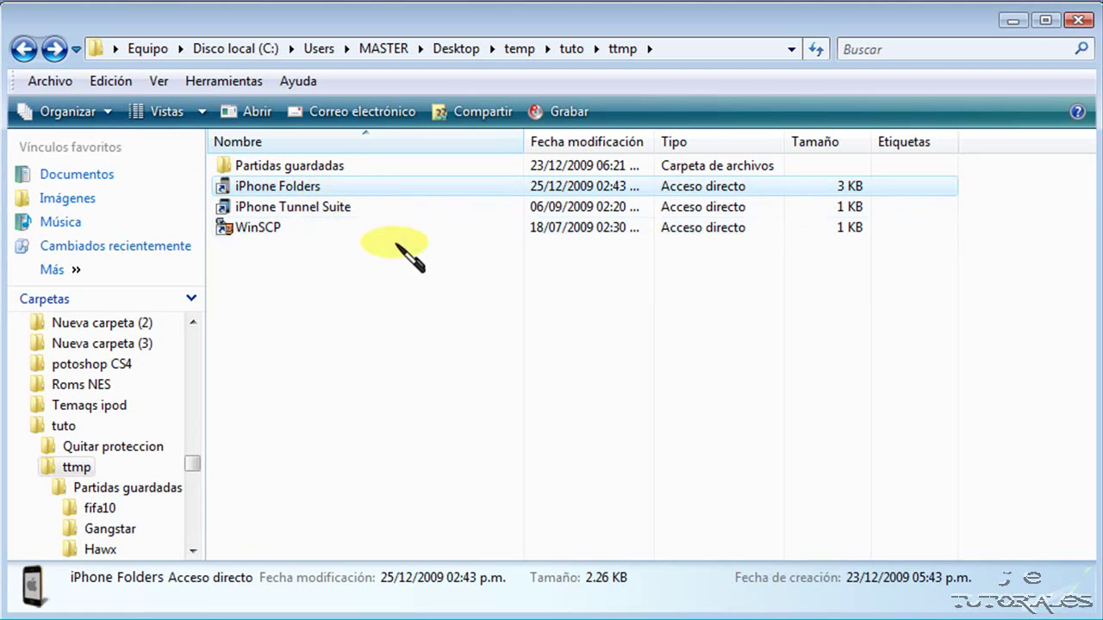
pyautogui.click(251, 232)
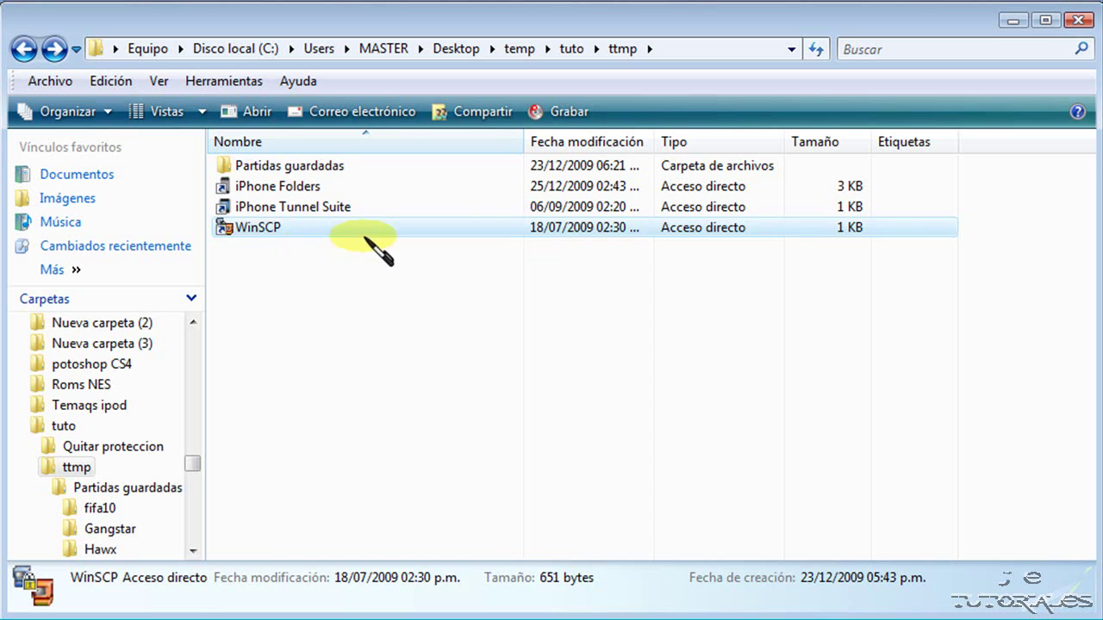
pyautogui.click(271, 187)
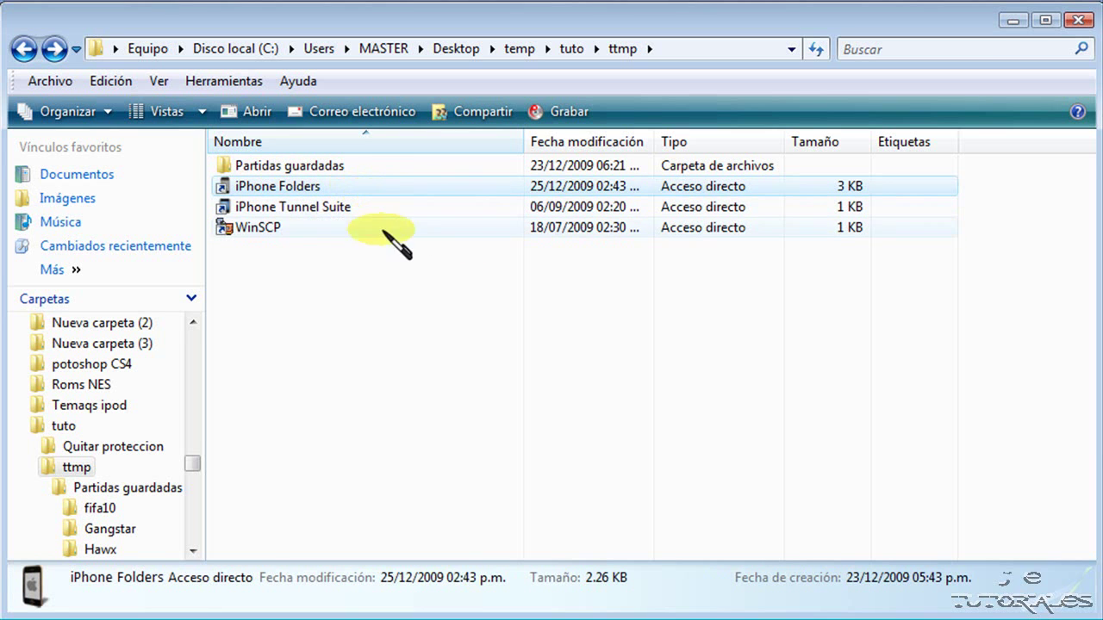
pyautogui.click(268, 228)
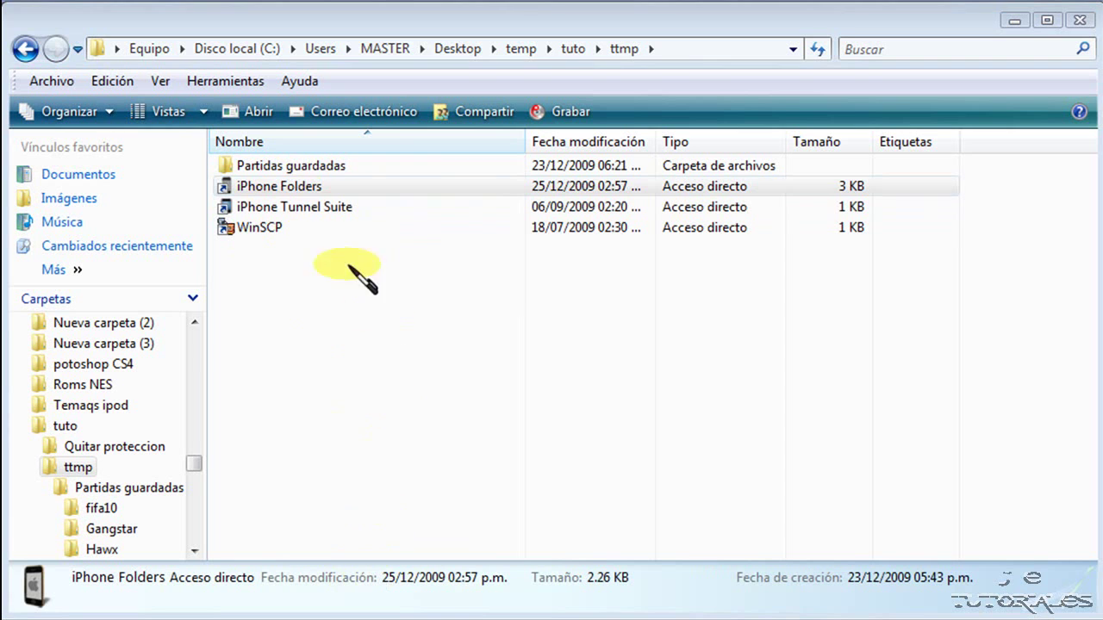
# Open the iPhone Folders shortcut and enter the J_E device folder.
pyautogui.click(290, 183)
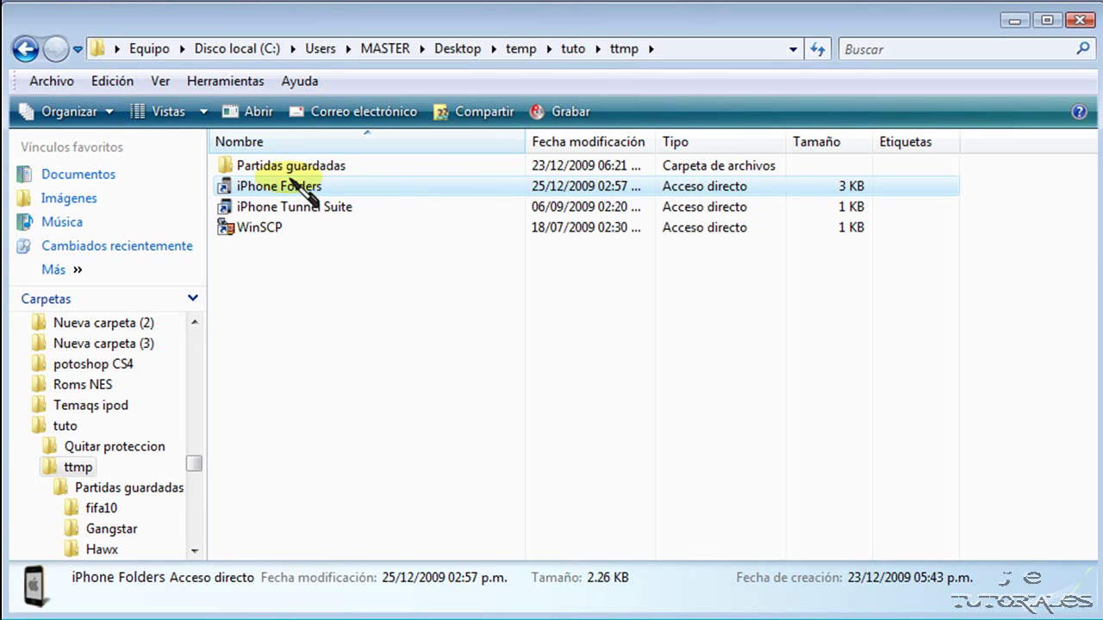
pyautogui.doubleClick(298, 186)
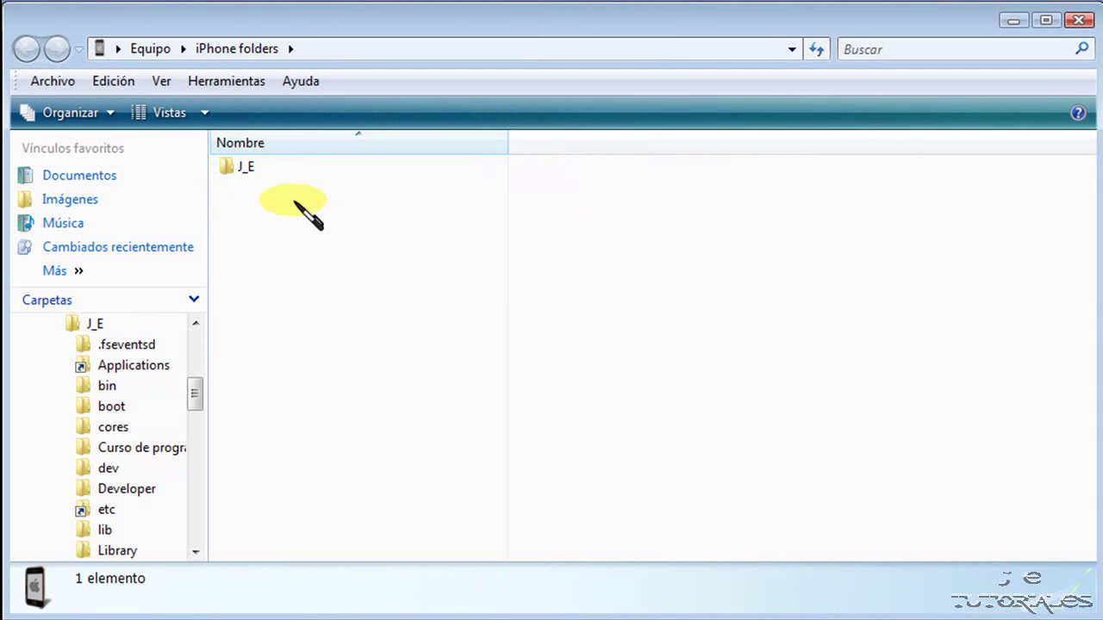
pyautogui.doubleClick(311, 166)
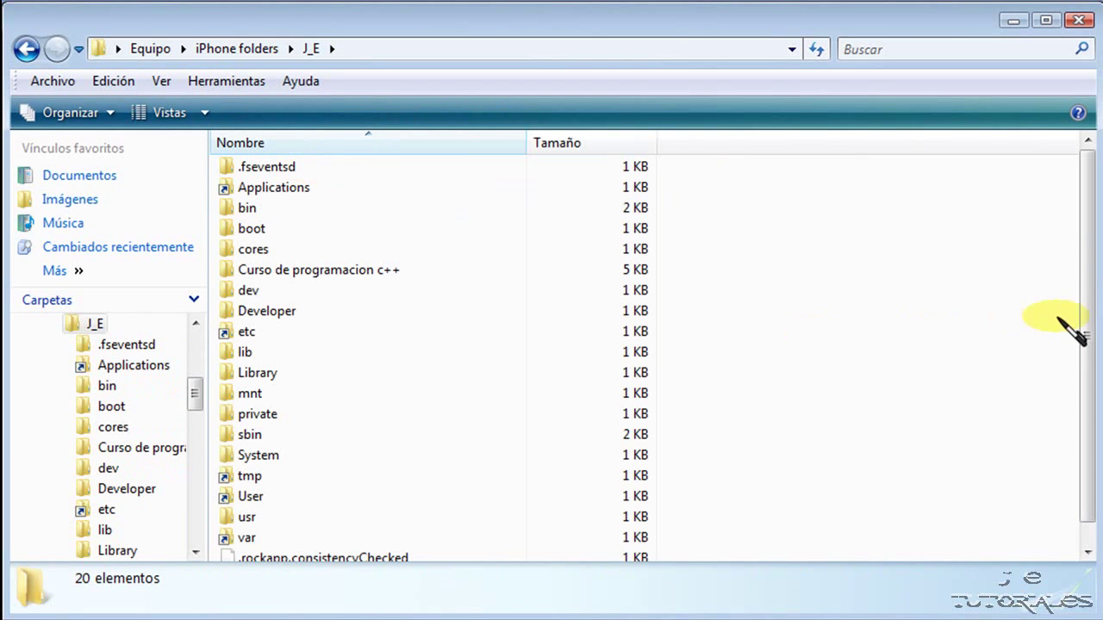
# Browse from the device root through var and mobile into the Applications folder.
pyautogui.scroll(-1, 1087, 332)
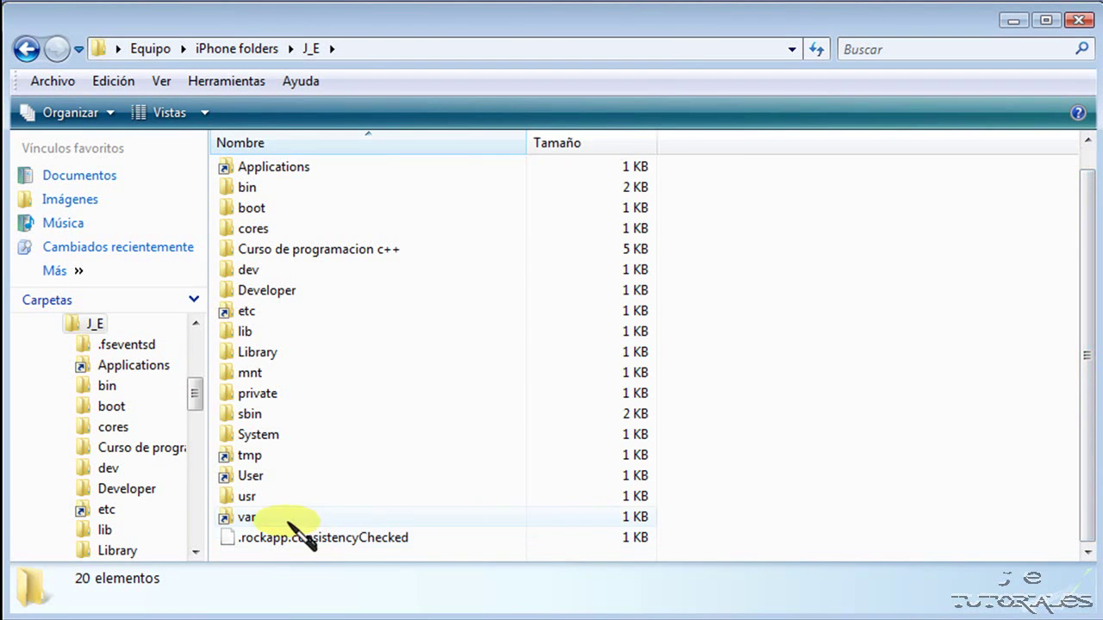
pyautogui.click(250, 520)
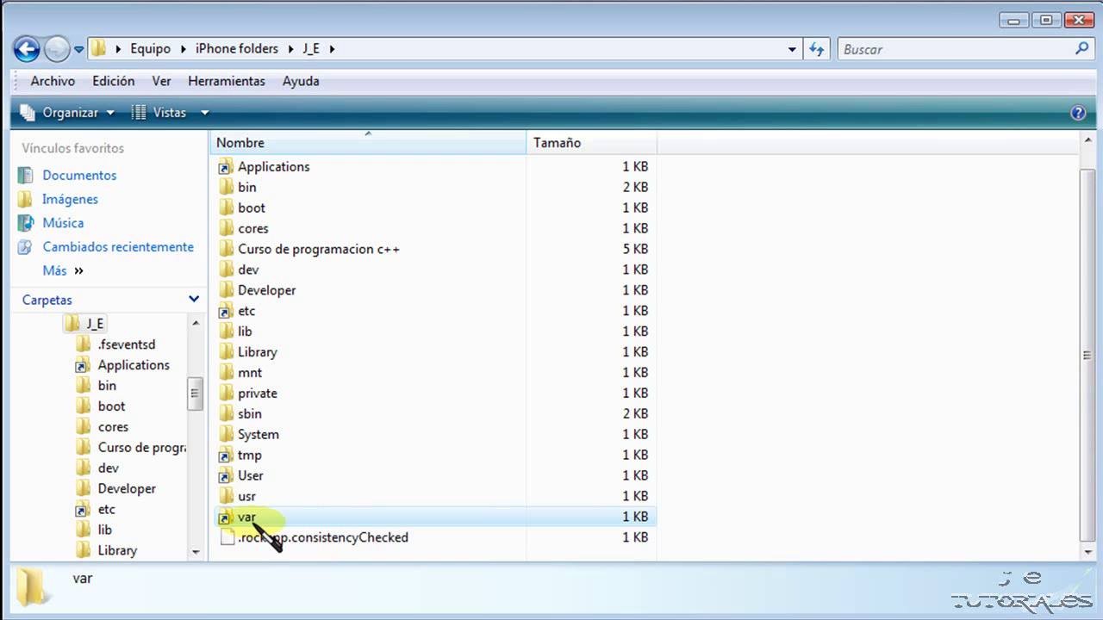
pyautogui.doubleClick(254, 522)
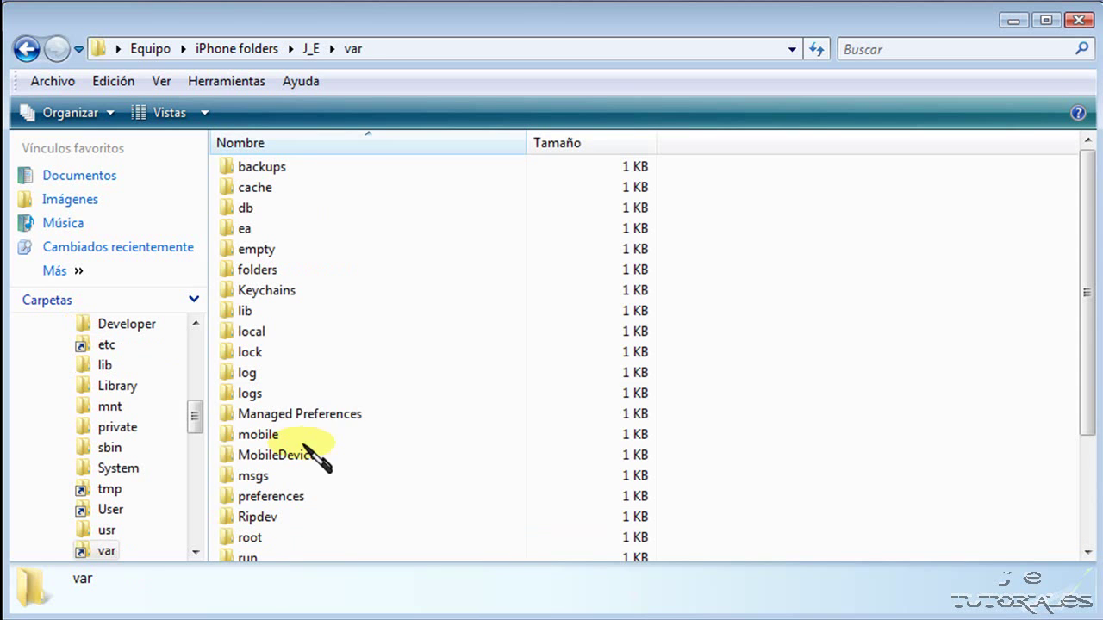
pyautogui.moveTo(1076, 279); pyautogui.dragTo(1076, 312)
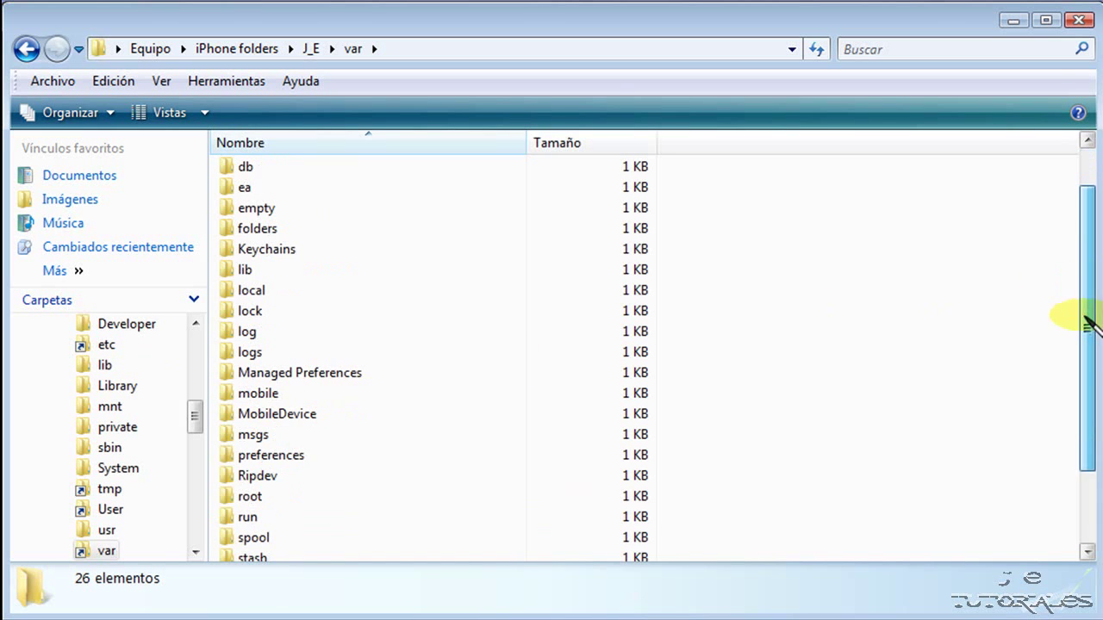
pyautogui.click(278, 393)
pyautogui.doubleClick(278, 393)
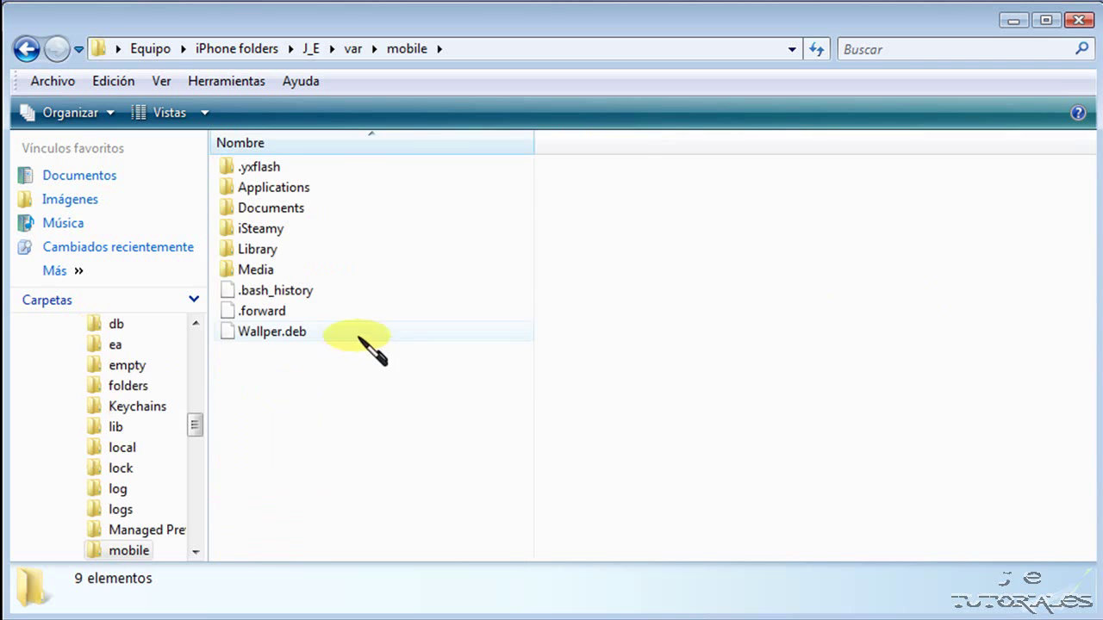
pyautogui.click(297, 188)
pyautogui.doubleClick(299, 191)
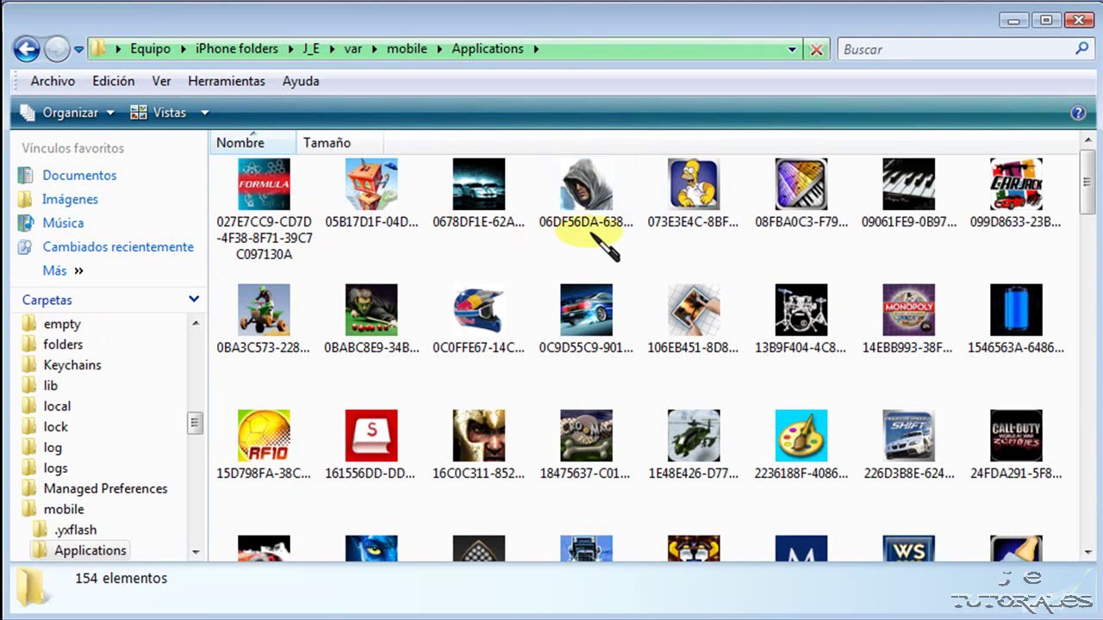
pyautogui.click(617, 220)
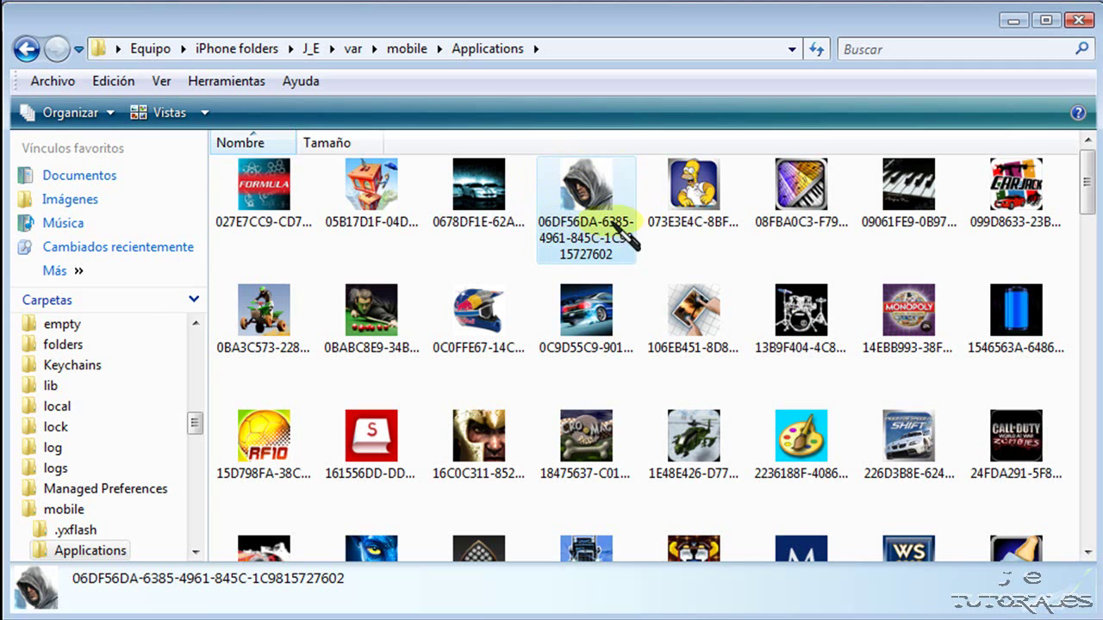
pyautogui.moveTo(541, 231)
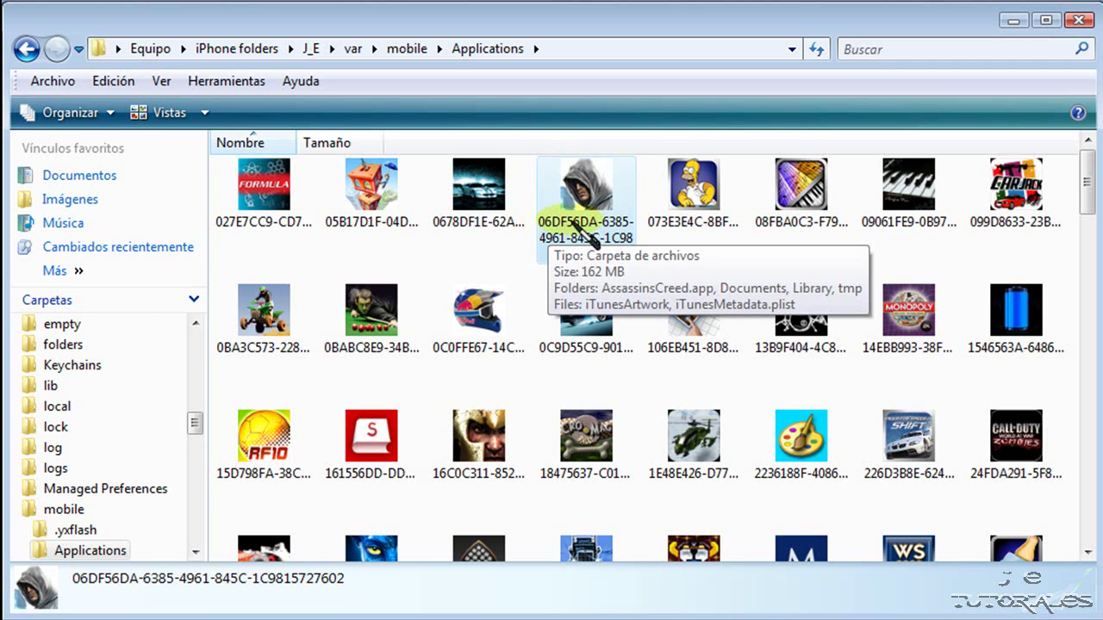
# Show the Applications folder in Detalles view and look inside folder 05B17D1F-04DD-4741-B4E7-67A674BB5C22.
pyautogui.rightClick(1027, 241)
pyautogui.moveTo(1001, 269)
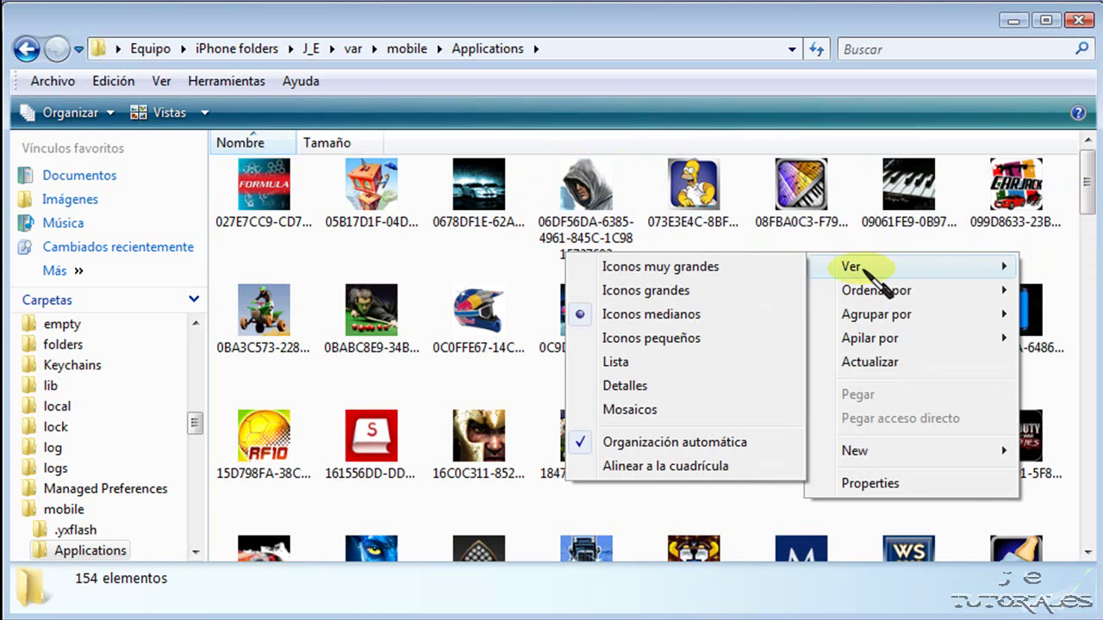
pyautogui.click(594, 385)
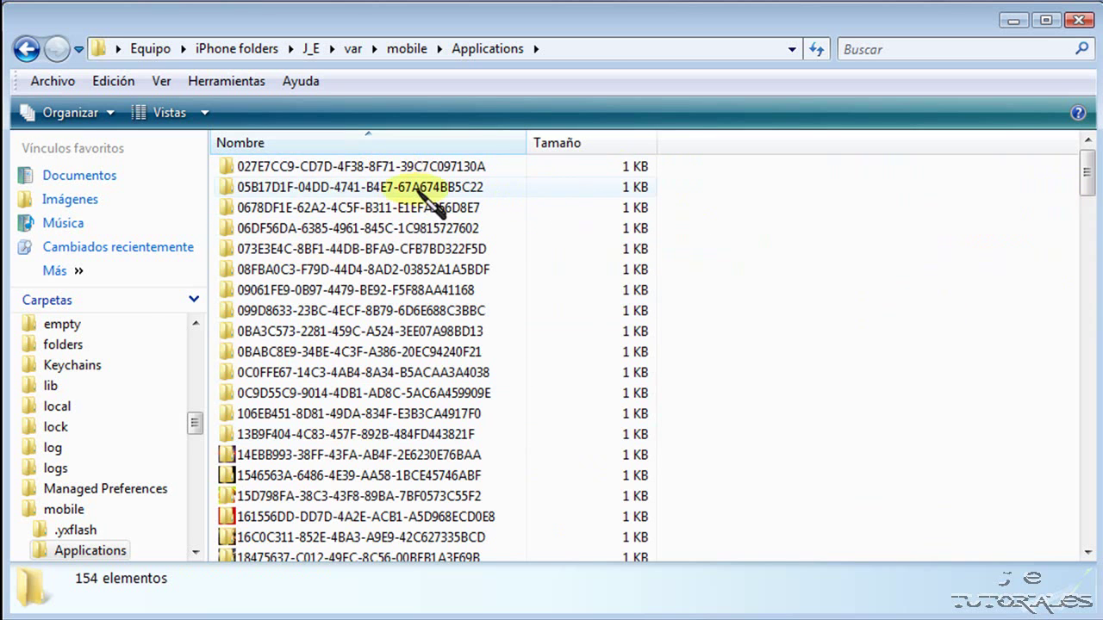
pyautogui.click(278, 188)
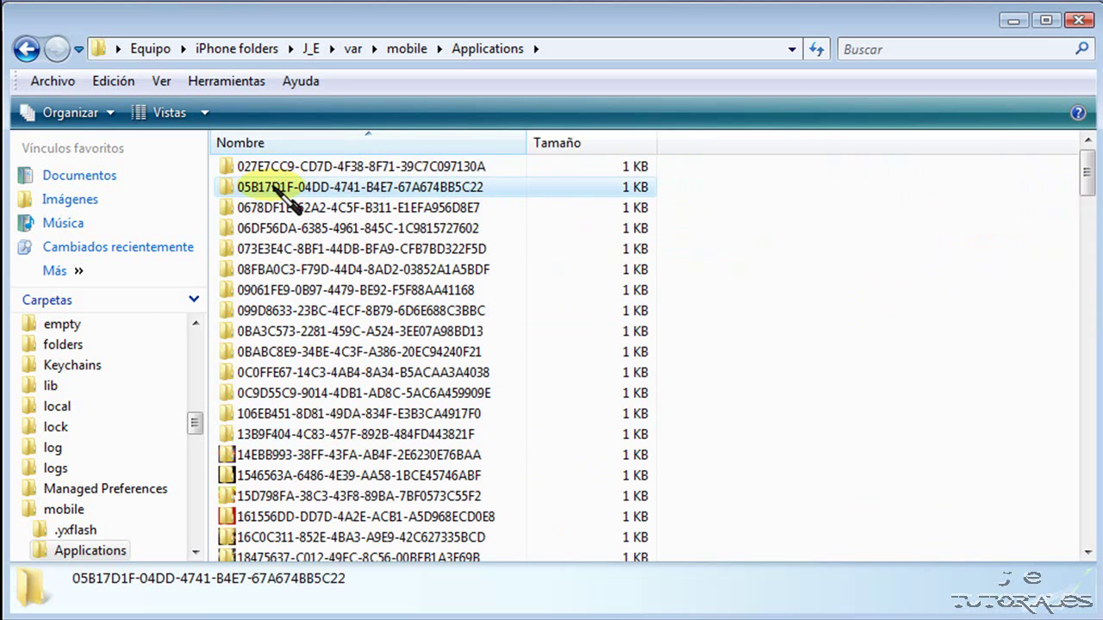
pyautogui.doubleClick(280, 187)
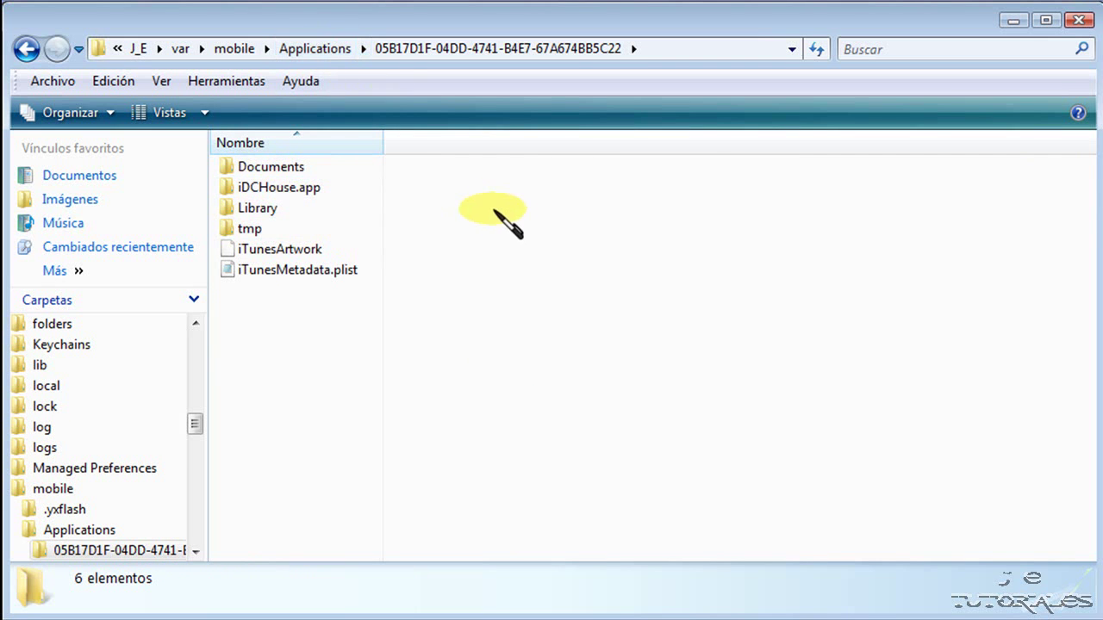
pyautogui.press('BackSpace')
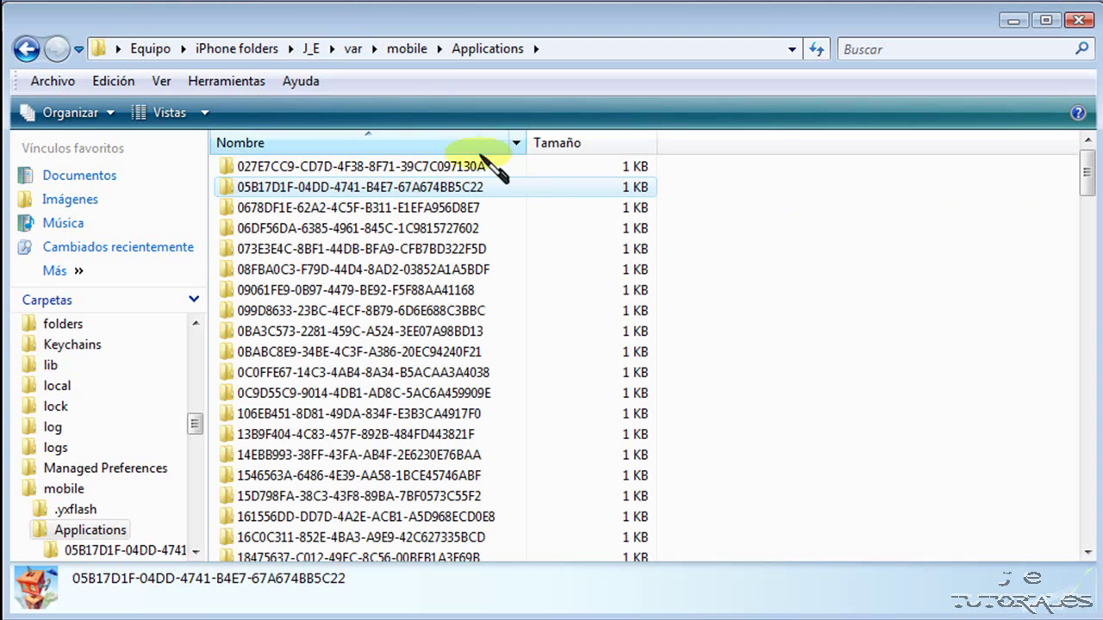
# Switch the Applications folder back to the Iconos medianos view.
pyautogui.rightClick(893, 244)
pyautogui.moveTo(946, 257)
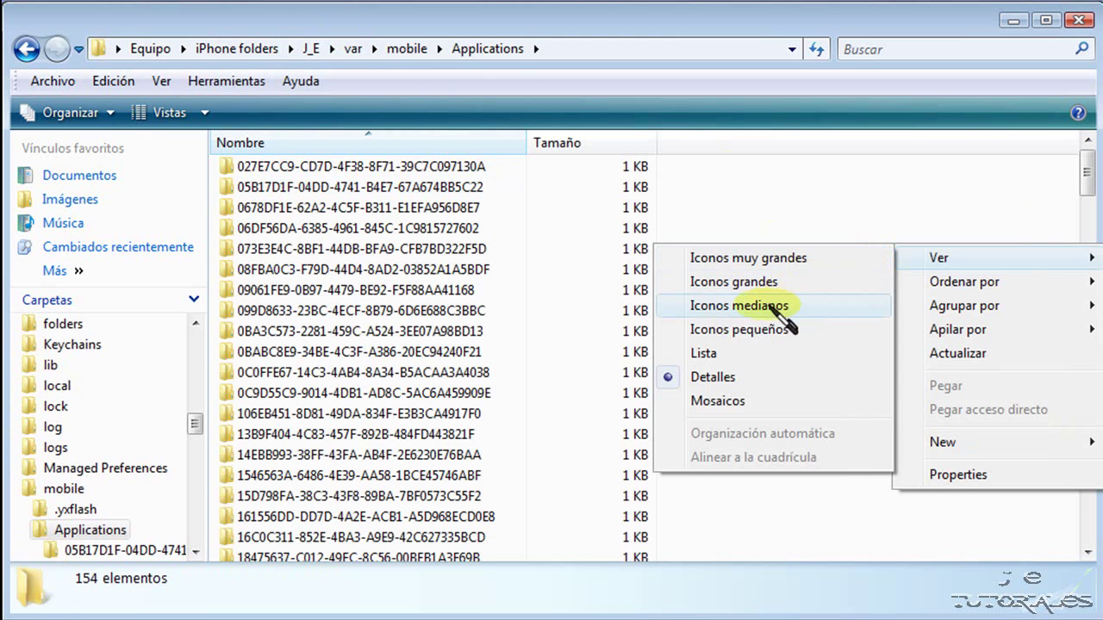
pyautogui.click(739, 306)
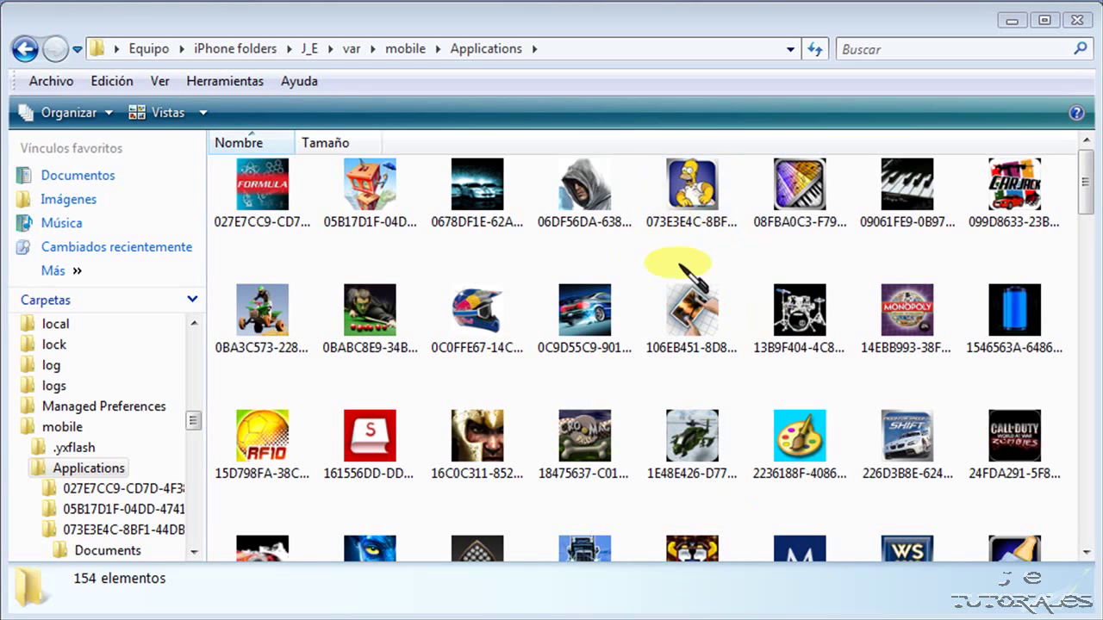
# Open the Simpsons game folder and copy the "simpsons3" part of the simpsons3_iphone_en.app name.
pyautogui.click(707, 222)
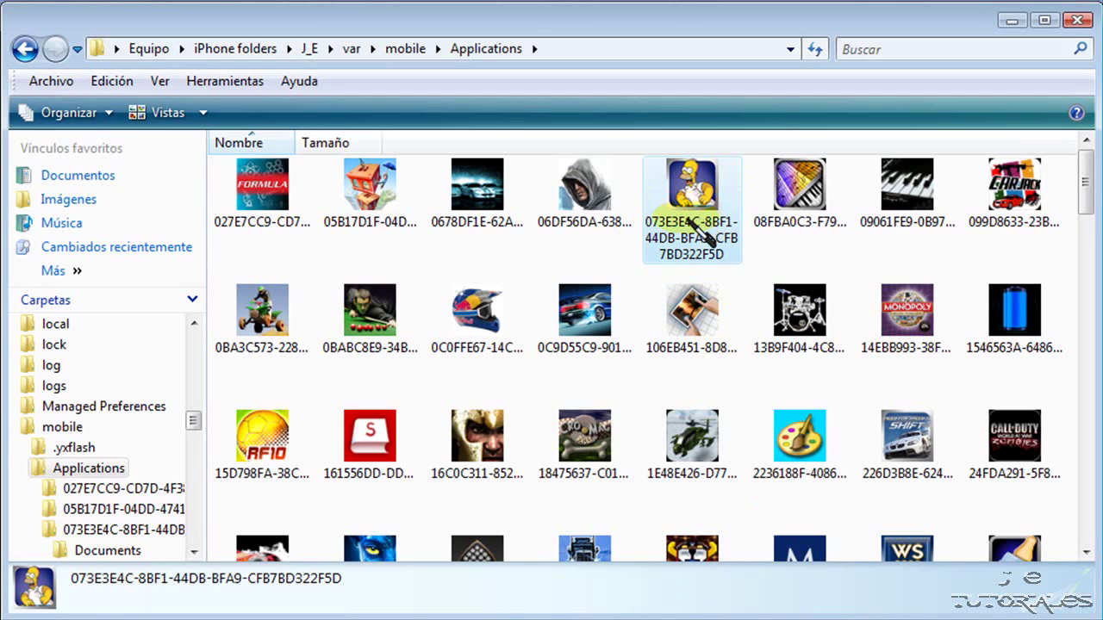
pyautogui.doubleClick(696, 228)
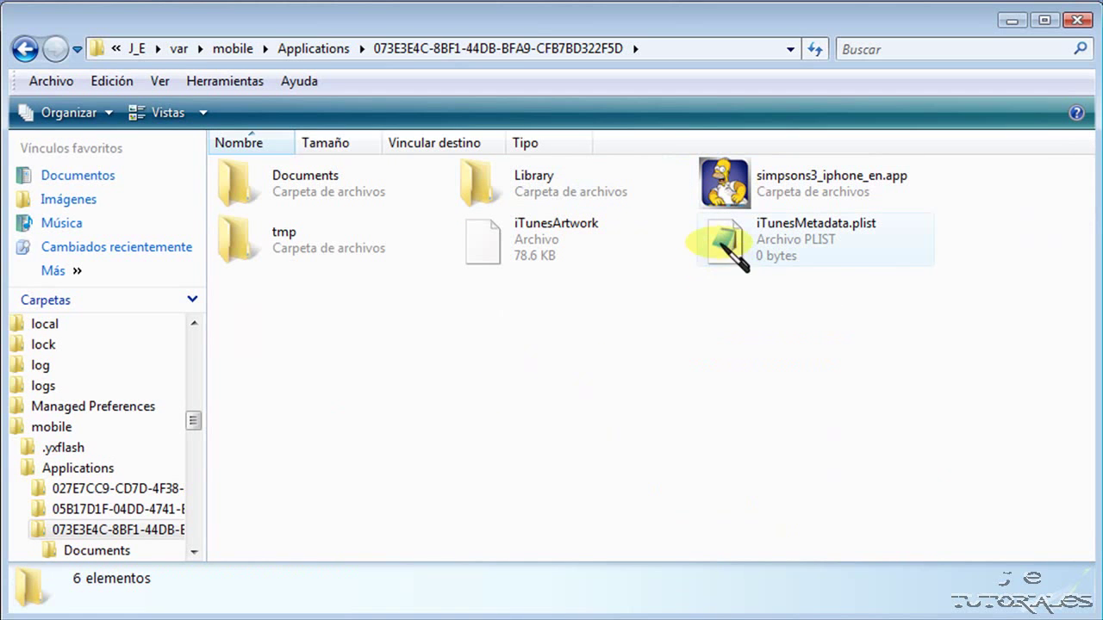
pyautogui.click(760, 185)
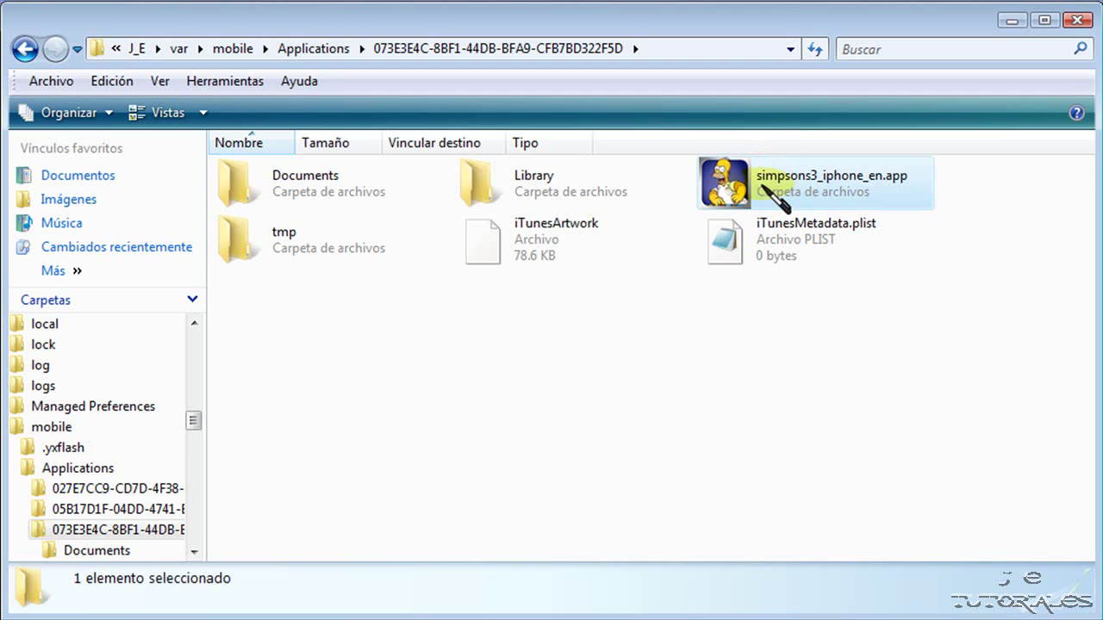
pyautogui.rightClick(762, 186)
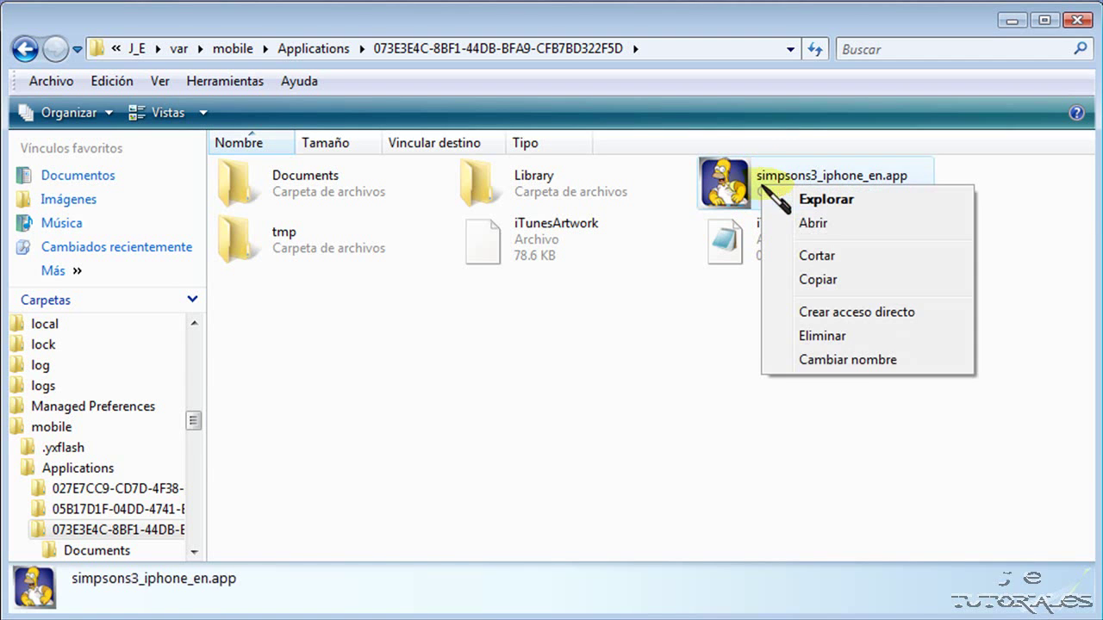
pyautogui.click(837, 362)
pyautogui.click(865, 184)
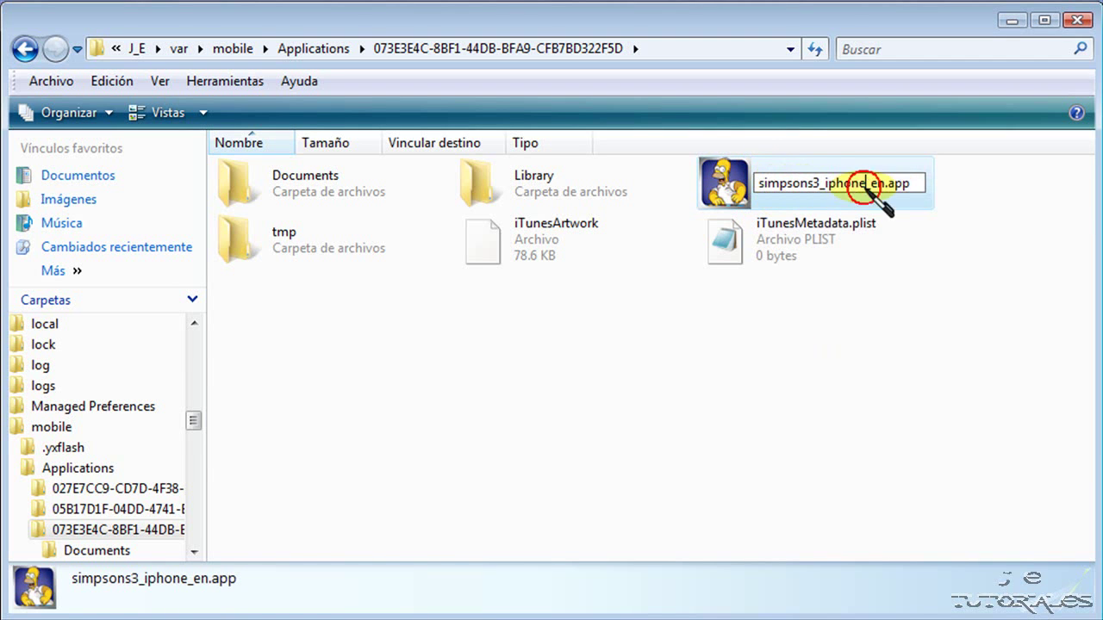
pyautogui.moveTo(757, 184); pyautogui.dragTo(821, 185)
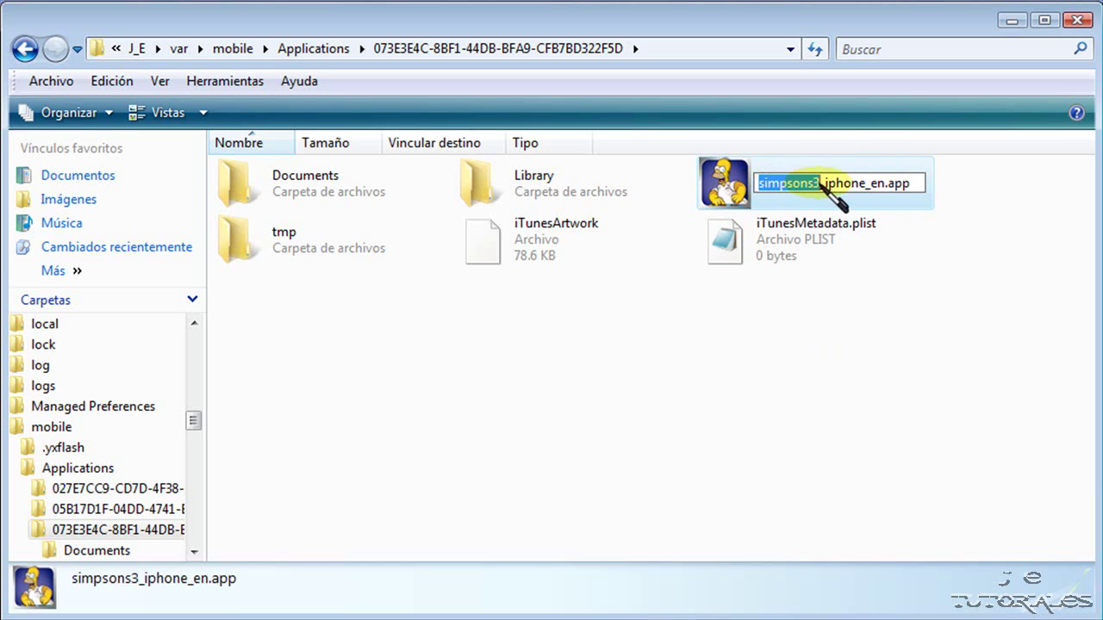
pyautogui.rightClick(801, 183)
pyautogui.click(763, 254)
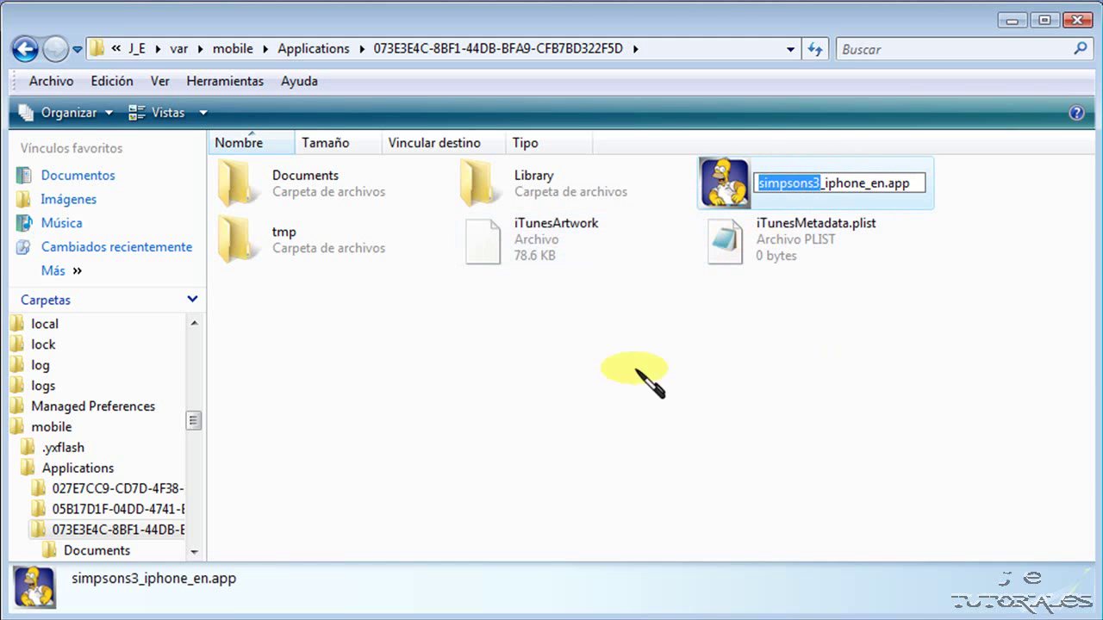
# Switch to the ttmp folder window on the computer and open its Partidas guardadas folder.
pyautogui.click(518, 472)
pyautogui.click(459, 527)
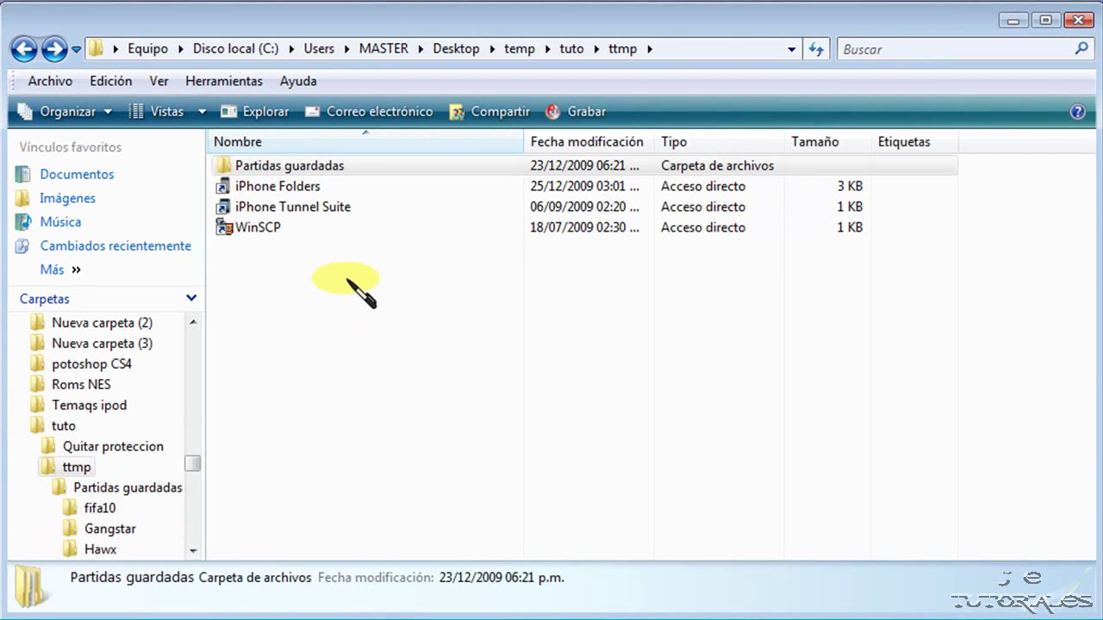
pyautogui.click(291, 165)
pyautogui.doubleClick(290, 164)
# Create a new folder in Partidas guardadas and name it simpsons3 using the copied text.
pyautogui.rightClick(441, 480)
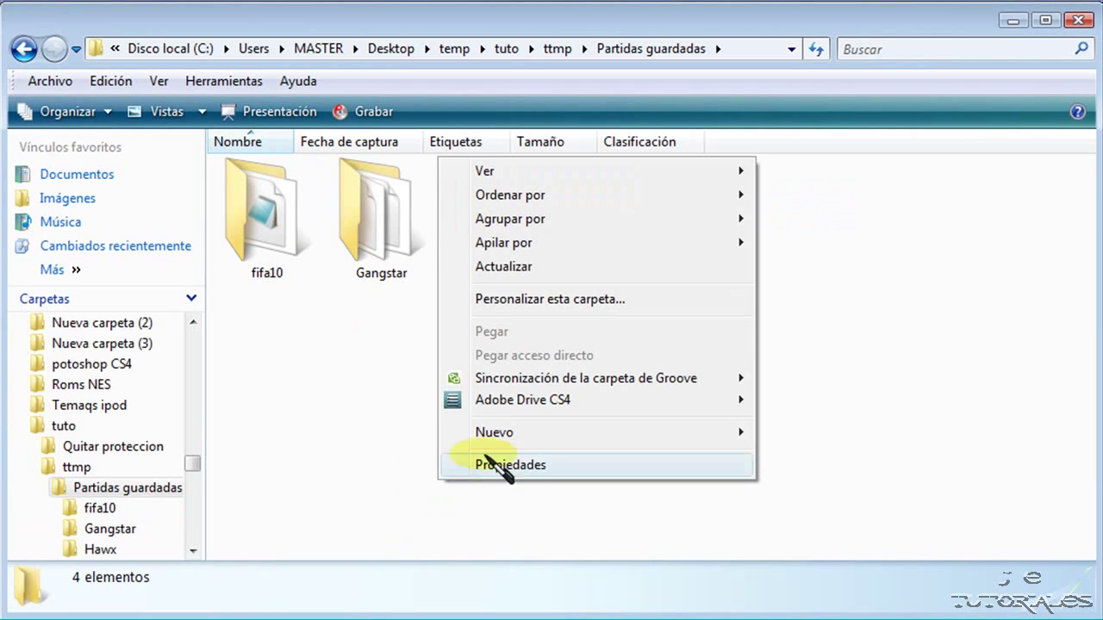
pyautogui.moveTo(496, 436)
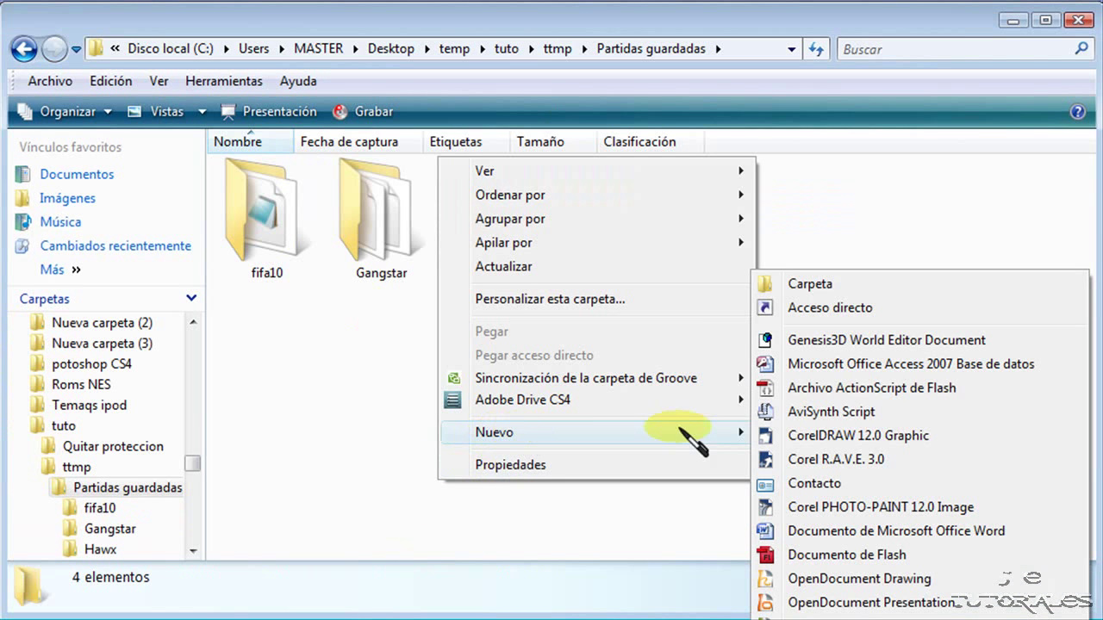
pyautogui.click(803, 286)
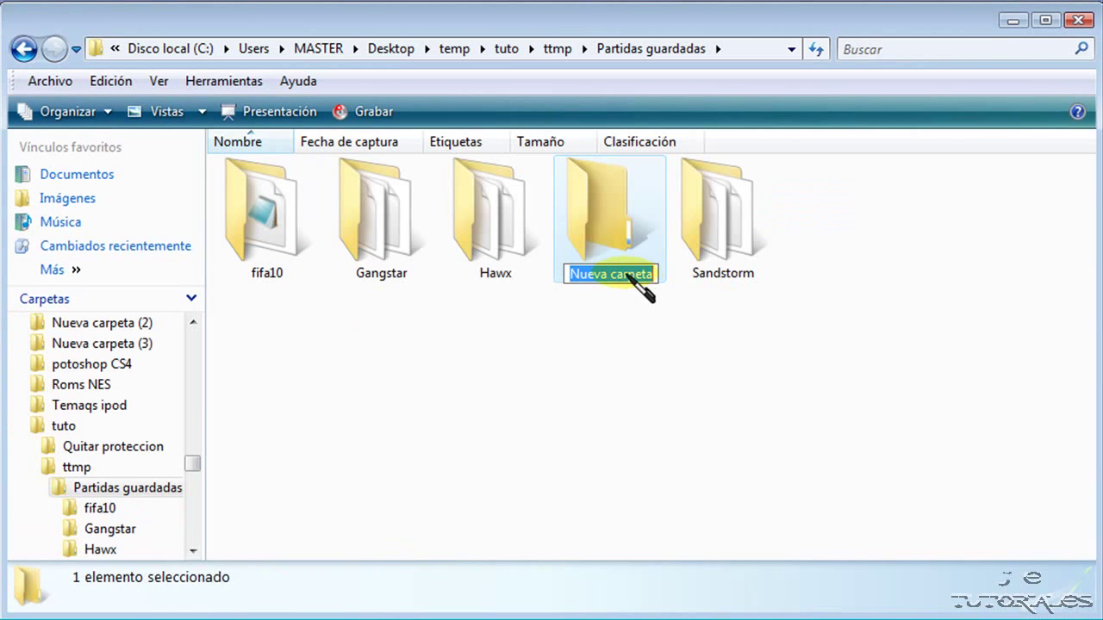
pyautogui.rightClick(636, 276)
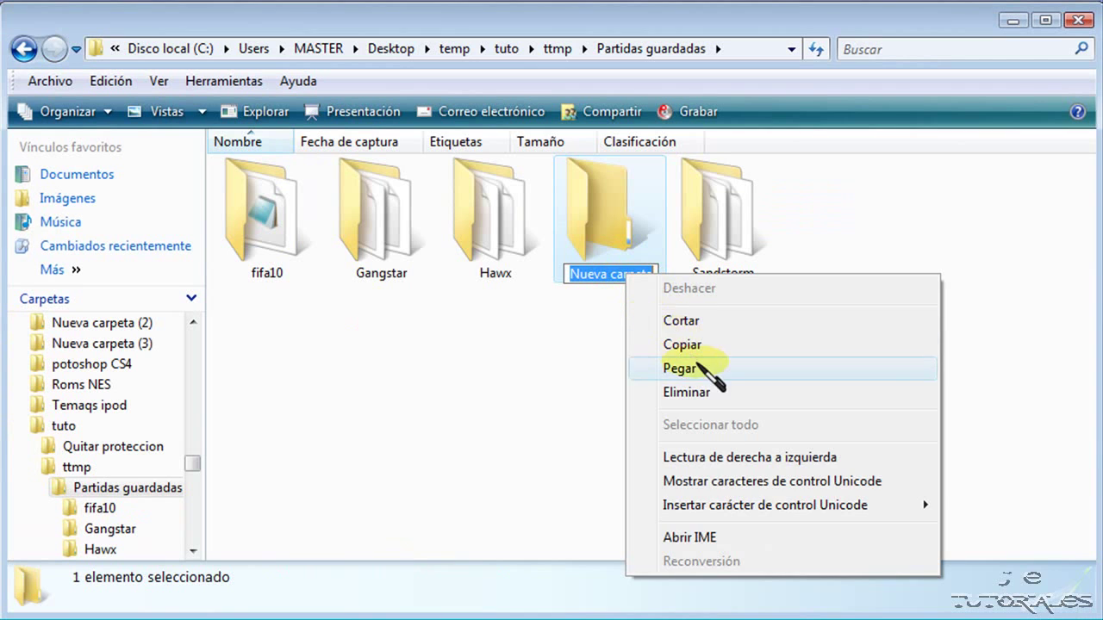
pyautogui.click(680, 367)
pyautogui.click(632, 355)
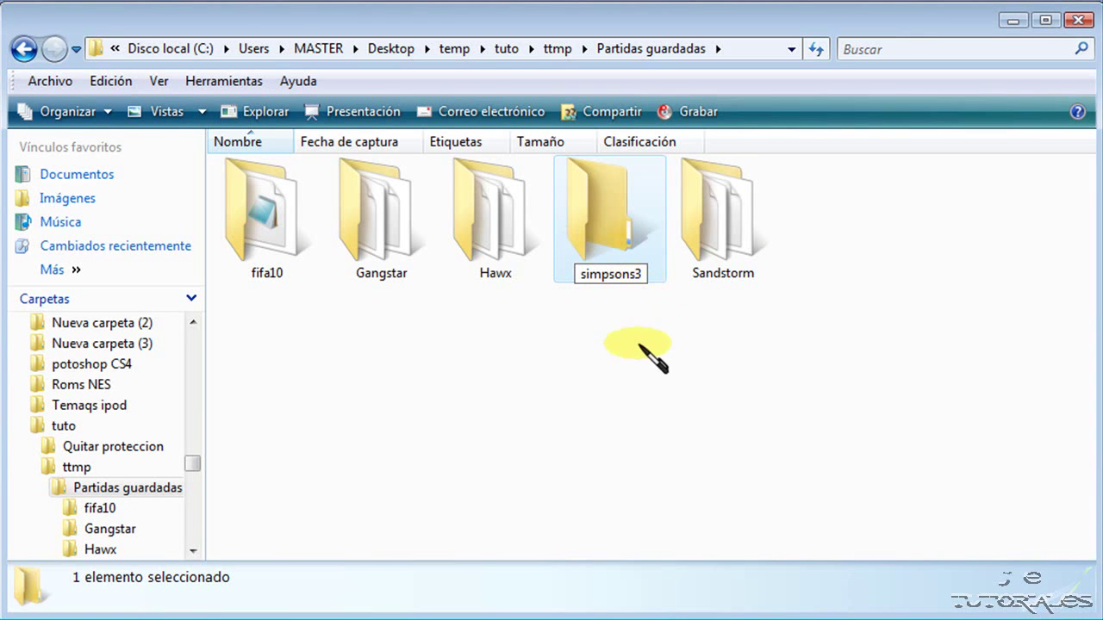
# Confirm the simpsons3 name for the new folder in Partidas guardadas and open that folder.
pyautogui.press('Return')
pyautogui.doubleClick(605, 222)
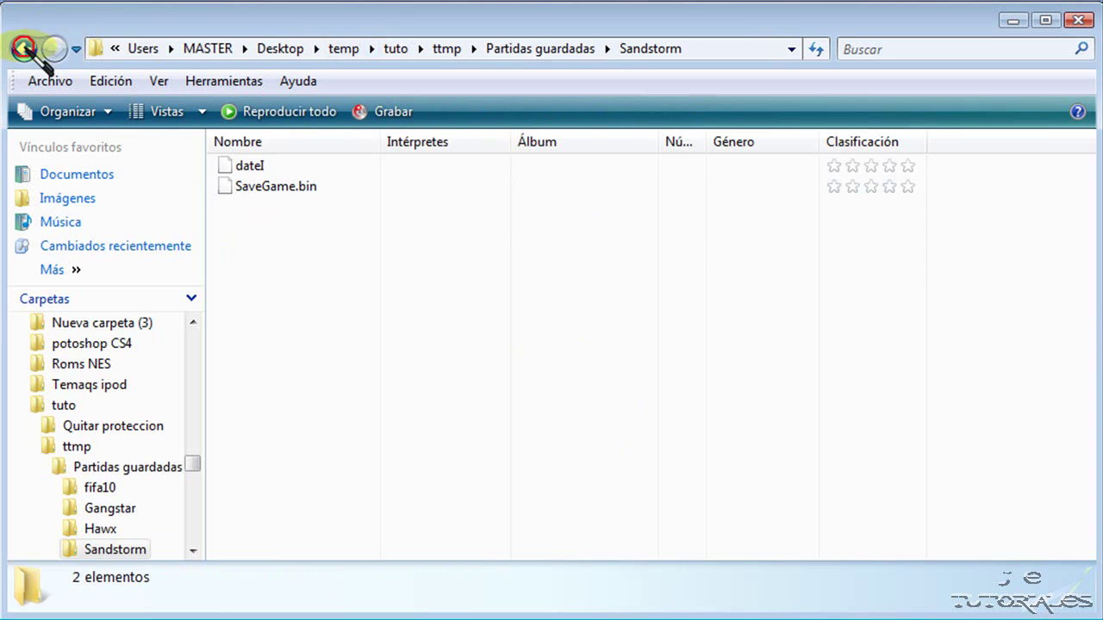
pyautogui.click(24, 48)
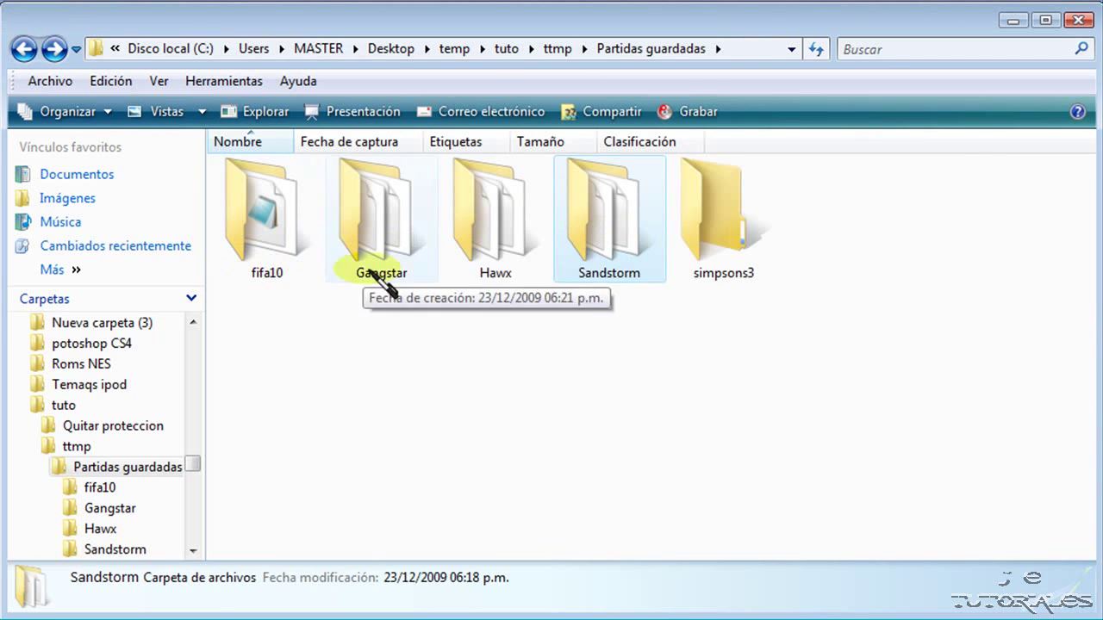
pyautogui.click(655, 388)
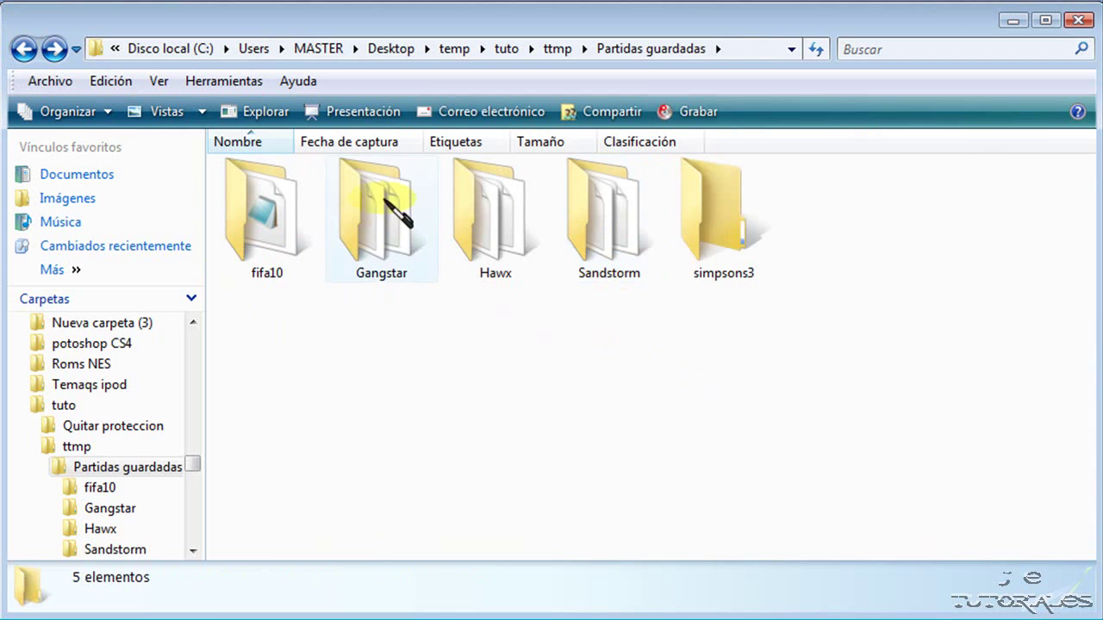
pyautogui.click(704, 215)
pyautogui.doubleClick(704, 215)
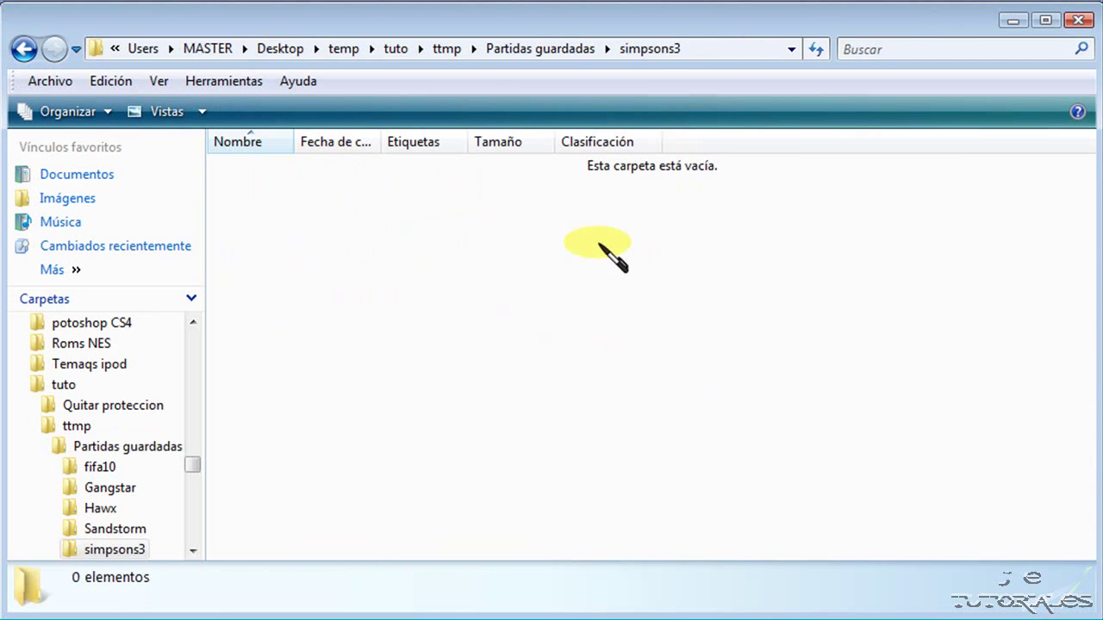
# Return to the Simpsons game folder on the iPhone and examine simpsons3_iphone_en.app and the Library, Documents and tmp folders.
pyautogui.click(1013, 21)
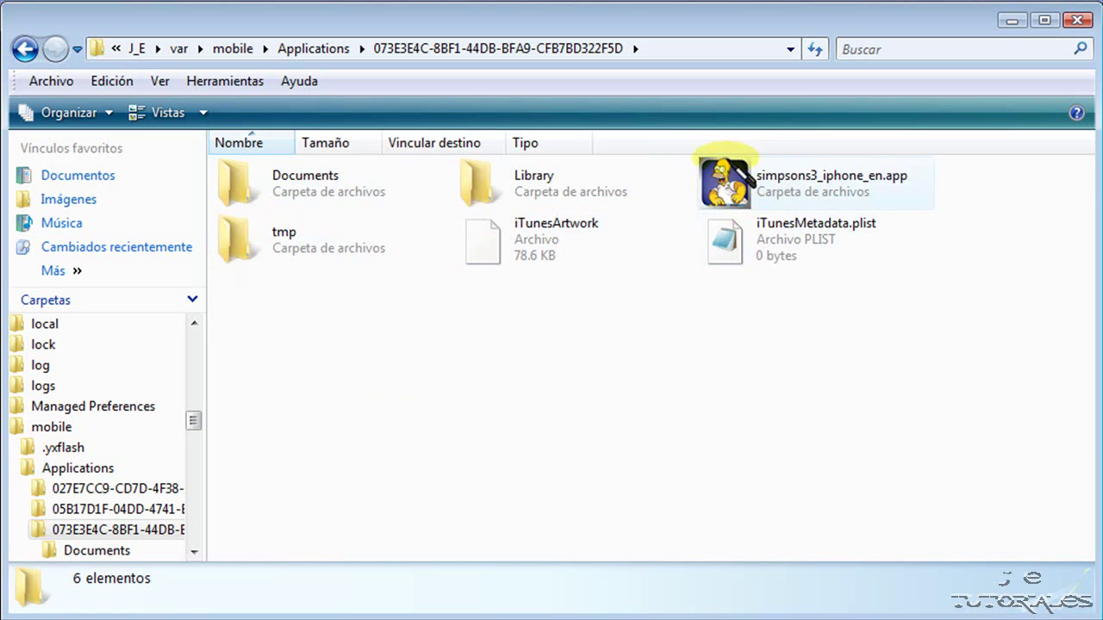
pyautogui.click(809, 183)
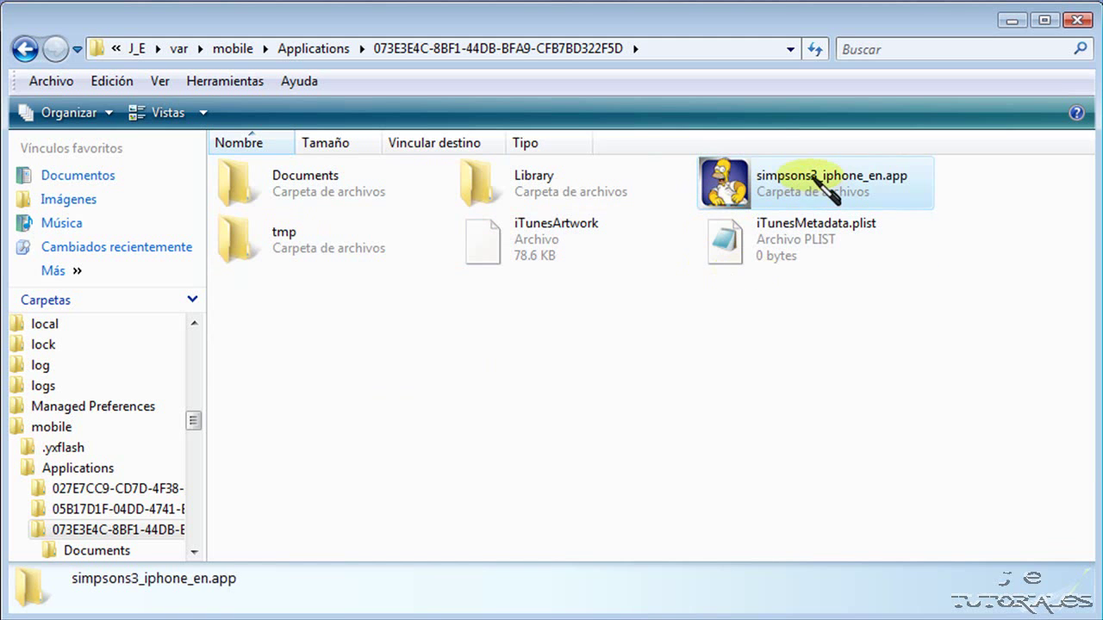
pyautogui.doubleClick(815, 191)
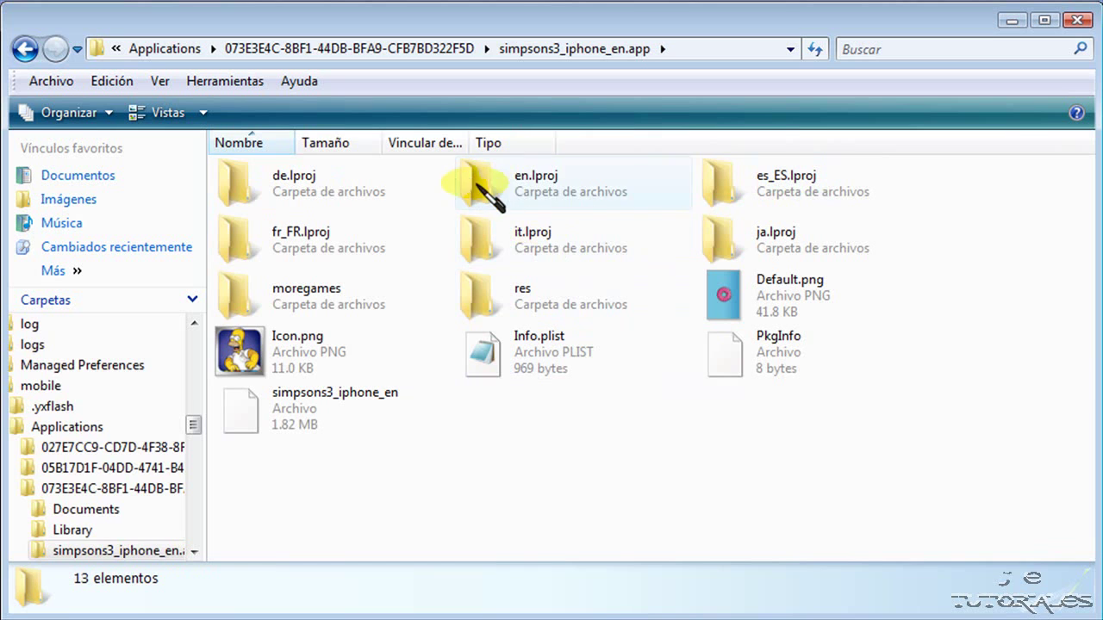
pyautogui.click(26, 52)
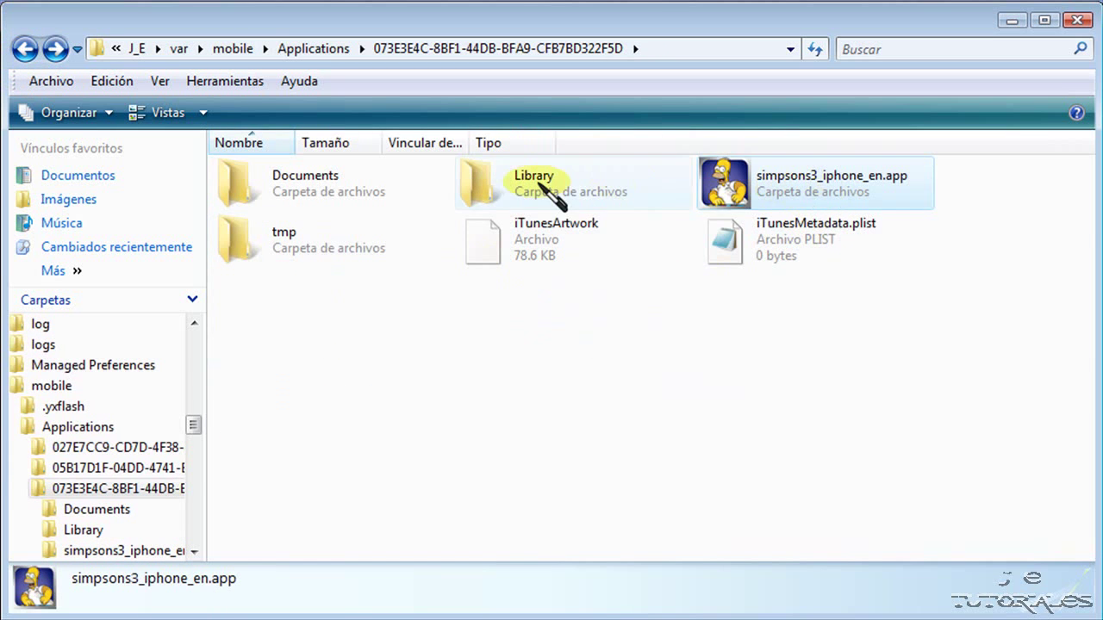
pyautogui.click(556, 193)
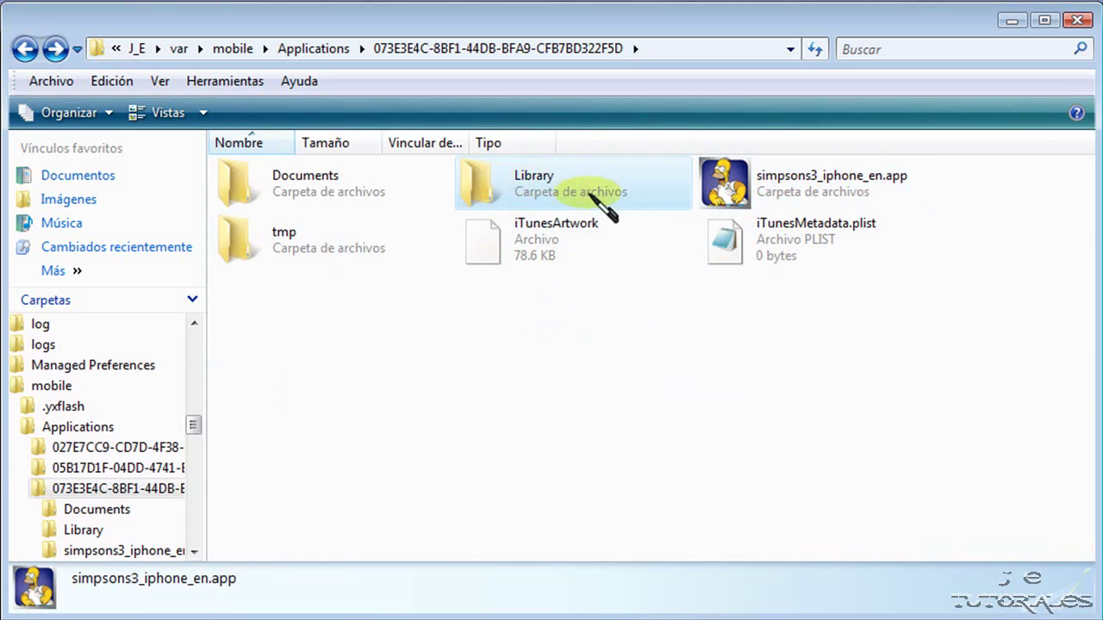
pyautogui.click(287, 190)
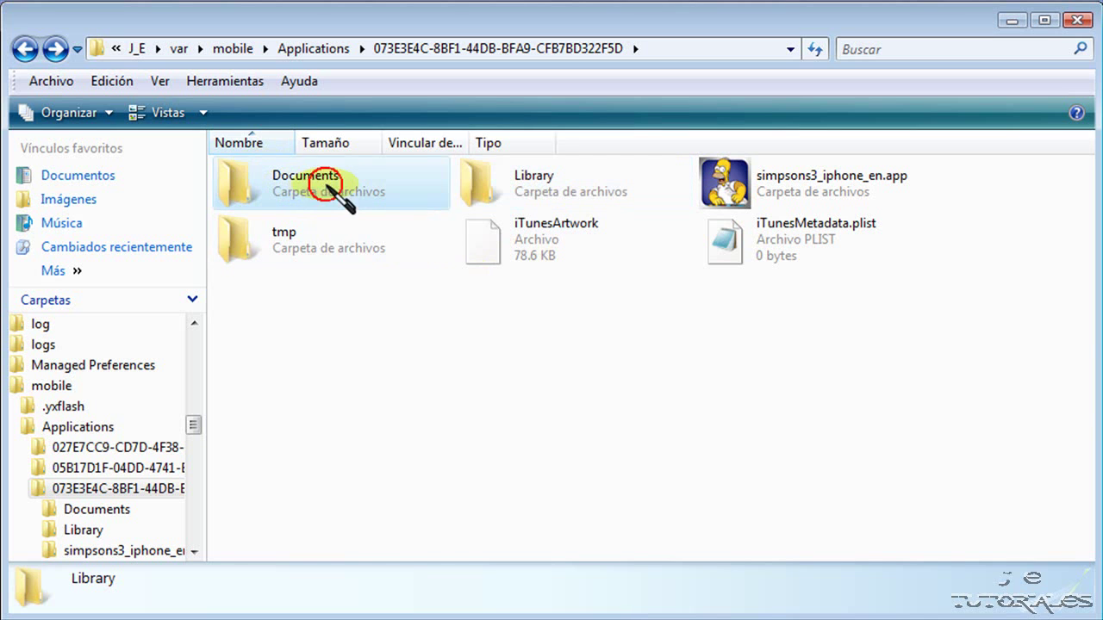
pyautogui.click(280, 241)
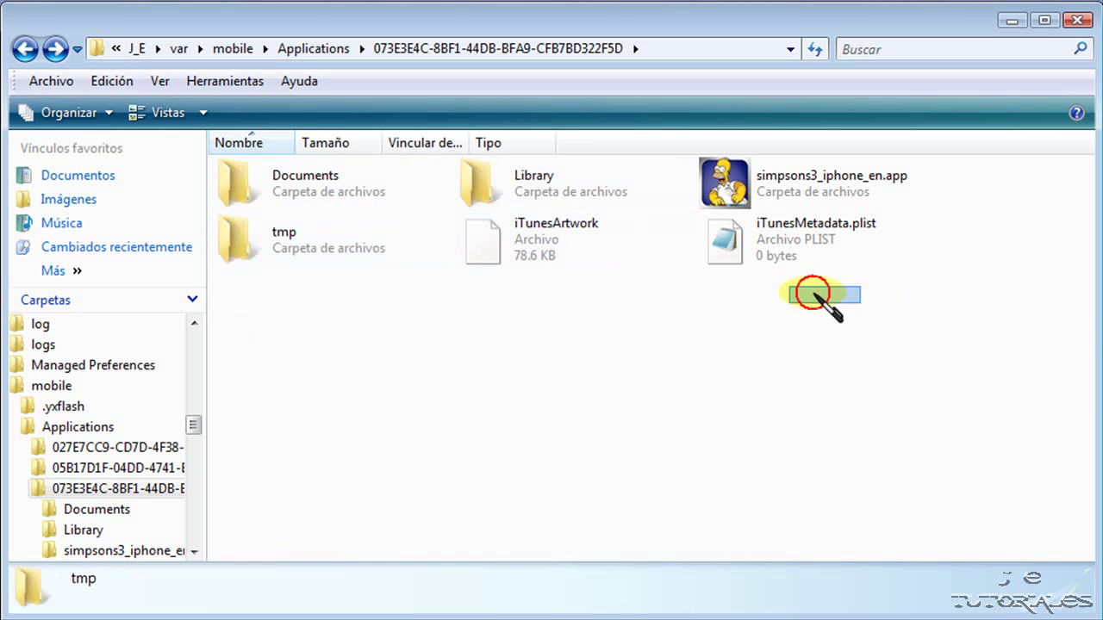
pyautogui.moveTo(746, 296); pyautogui.dragTo(551, 249)
pyautogui.click(737, 321)
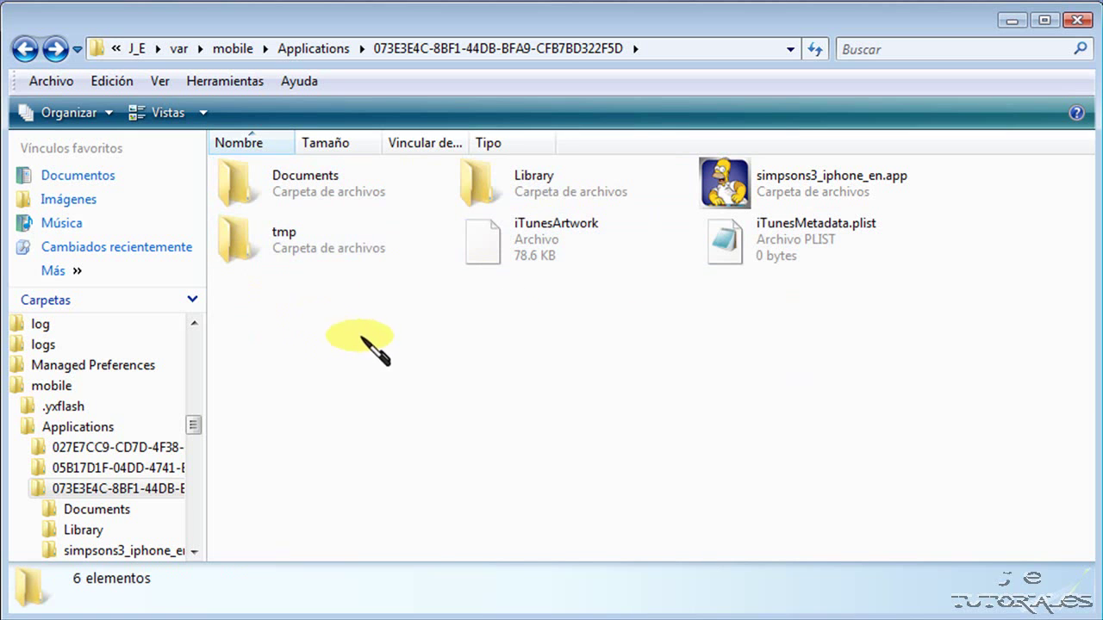
# Open the Simpsons game's Documents folder and copy its appdata and gamedata files.
pyautogui.doubleClick(291, 191)
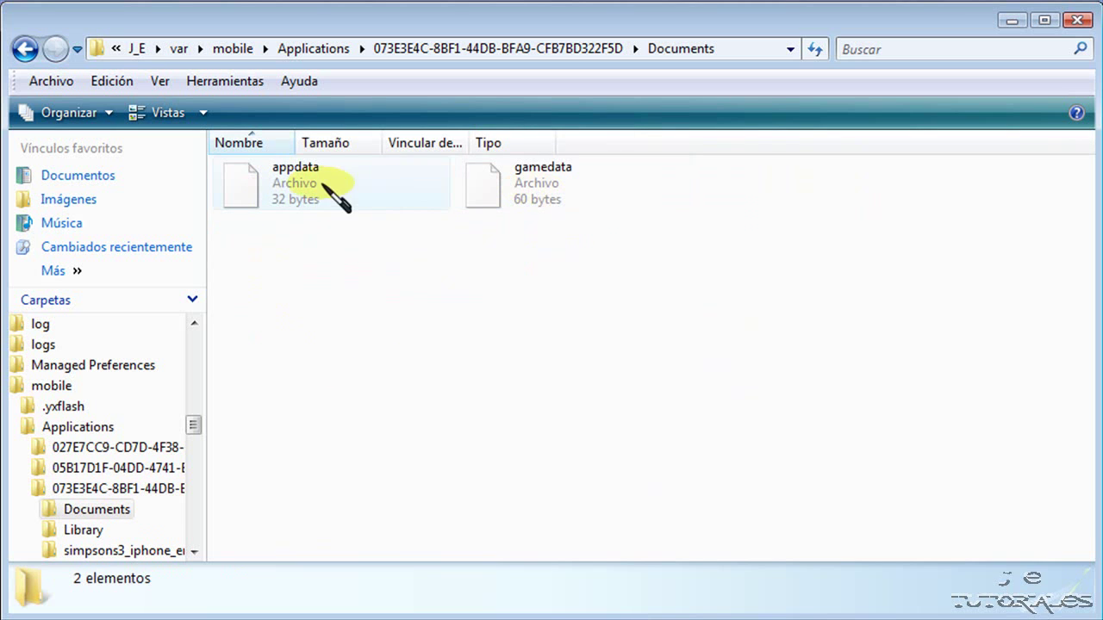
pyautogui.click(505, 207)
pyautogui.click(316, 187)
pyautogui.click(638, 312)
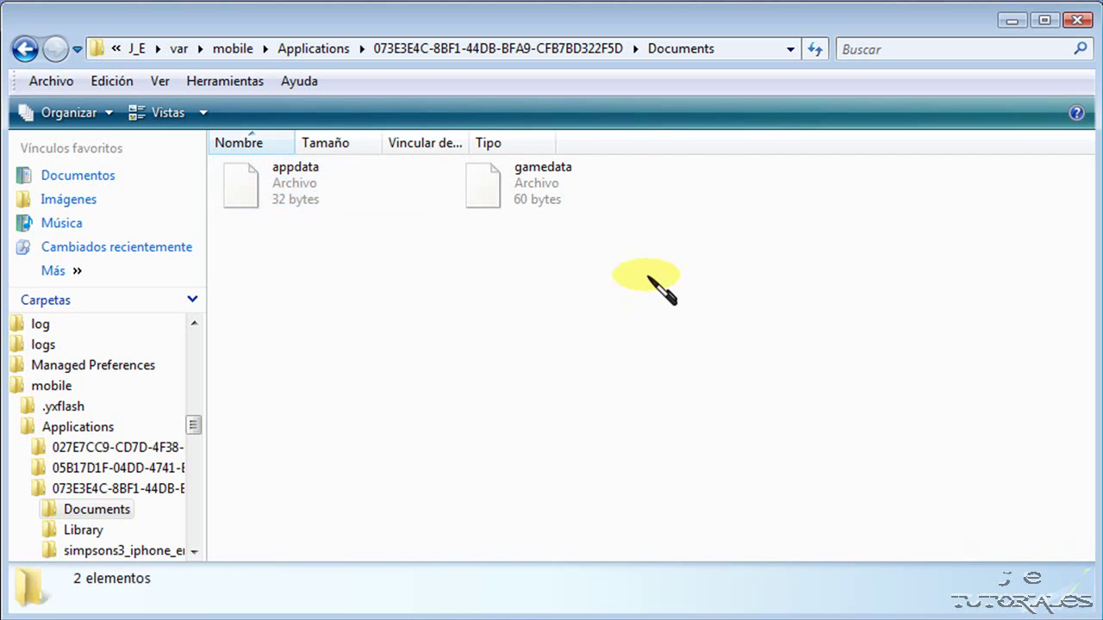
pyautogui.moveTo(648, 293); pyautogui.dragTo(256, 175)
pyautogui.rightClick(314, 184)
pyautogui.click(369, 256)
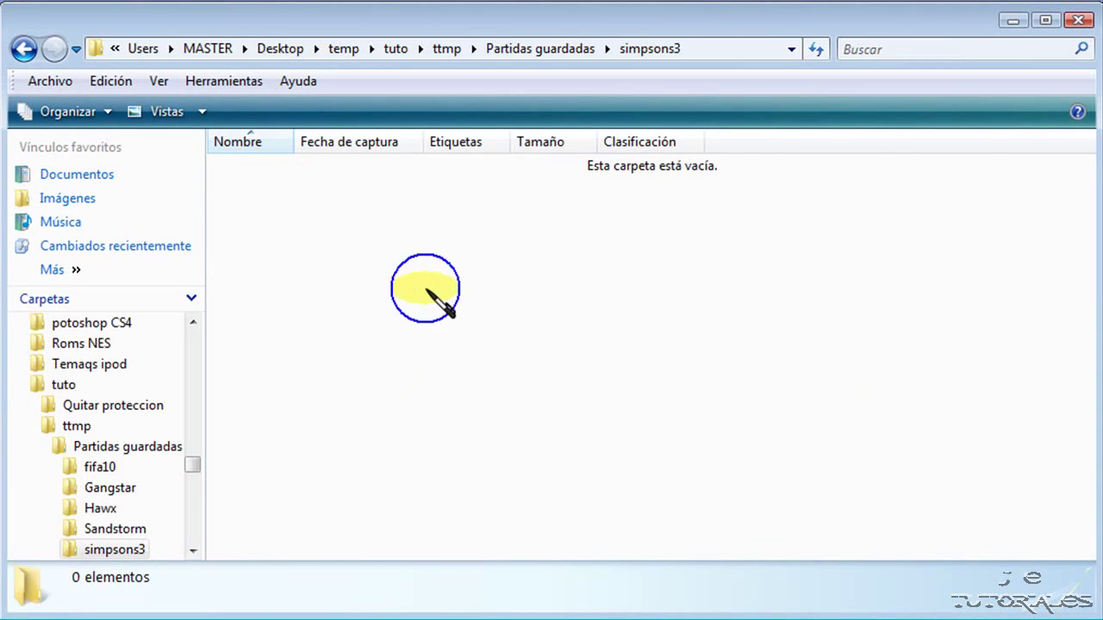
# Paste the copied appdata and gamedata files into the simpsons3 backup folder on the computer.
pyautogui.rightClick(425, 288)
pyautogui.click(453, 389)
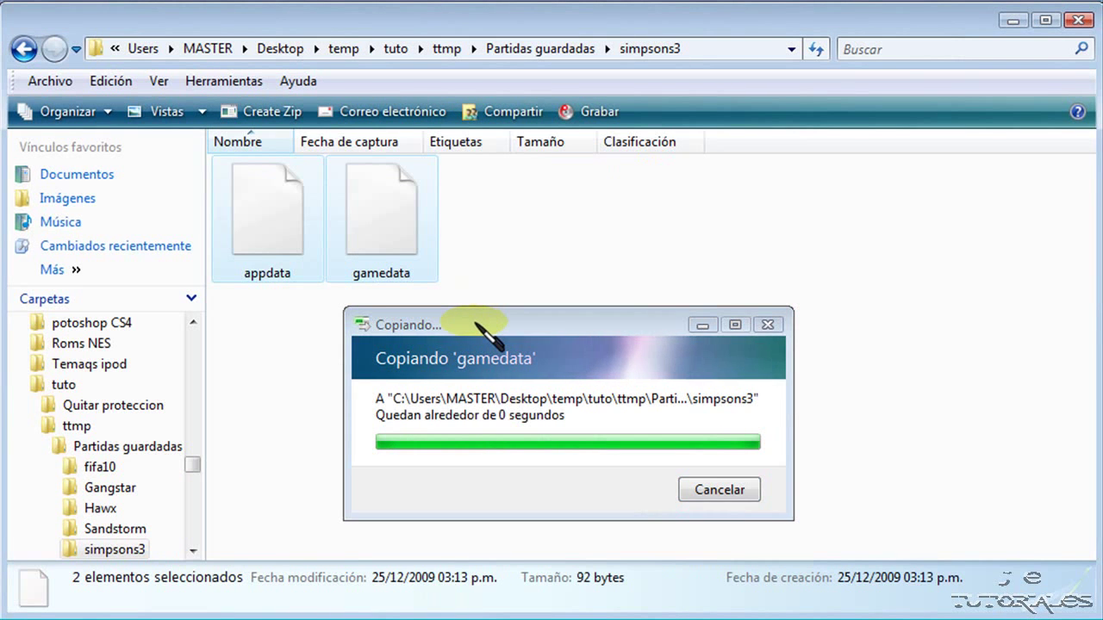
pyautogui.click(307, 354)
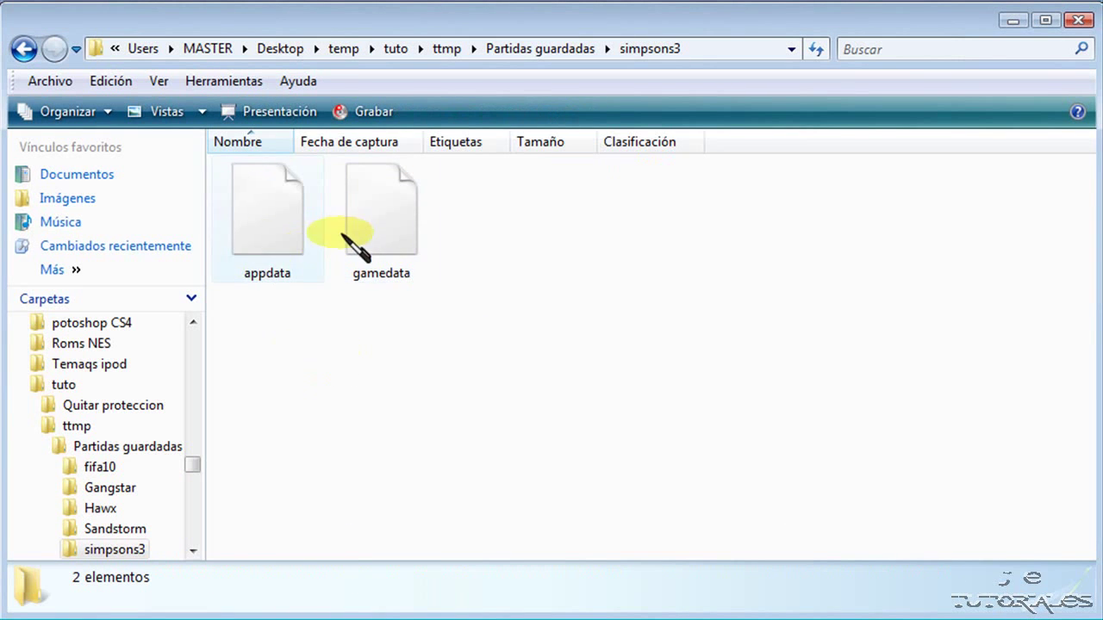
pyautogui.click(271, 221)
pyautogui.click(362, 237)
pyautogui.click(296, 231)
pyautogui.click(366, 242)
pyautogui.click(474, 392)
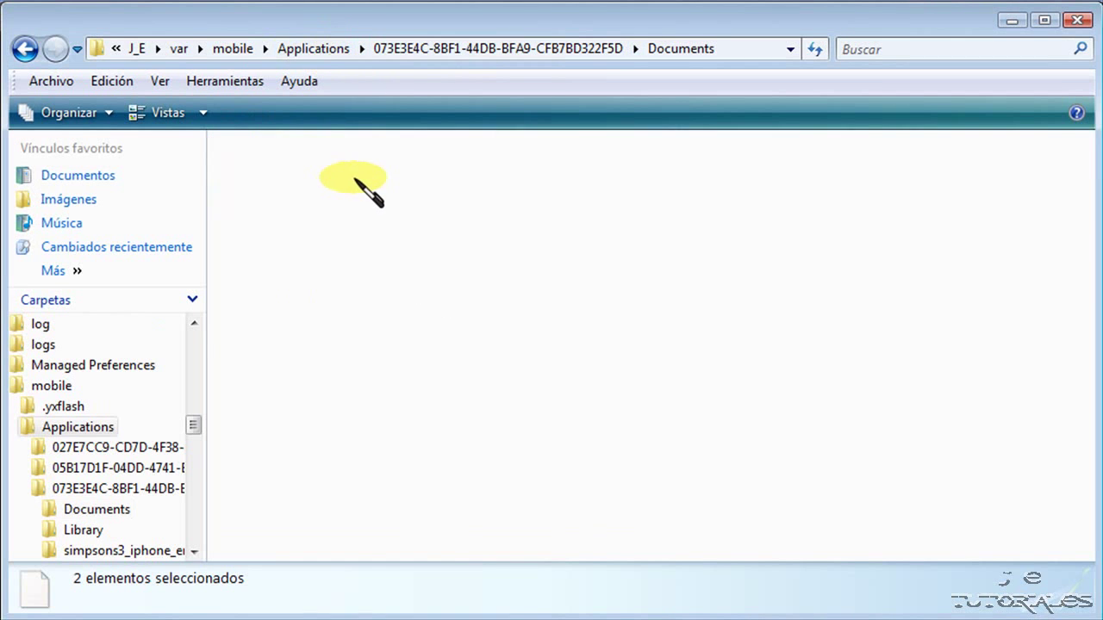
# Go back to the iPhone's Applications folder and open the Documents folder of the RF10 game.
pyautogui.press('BackSpace')
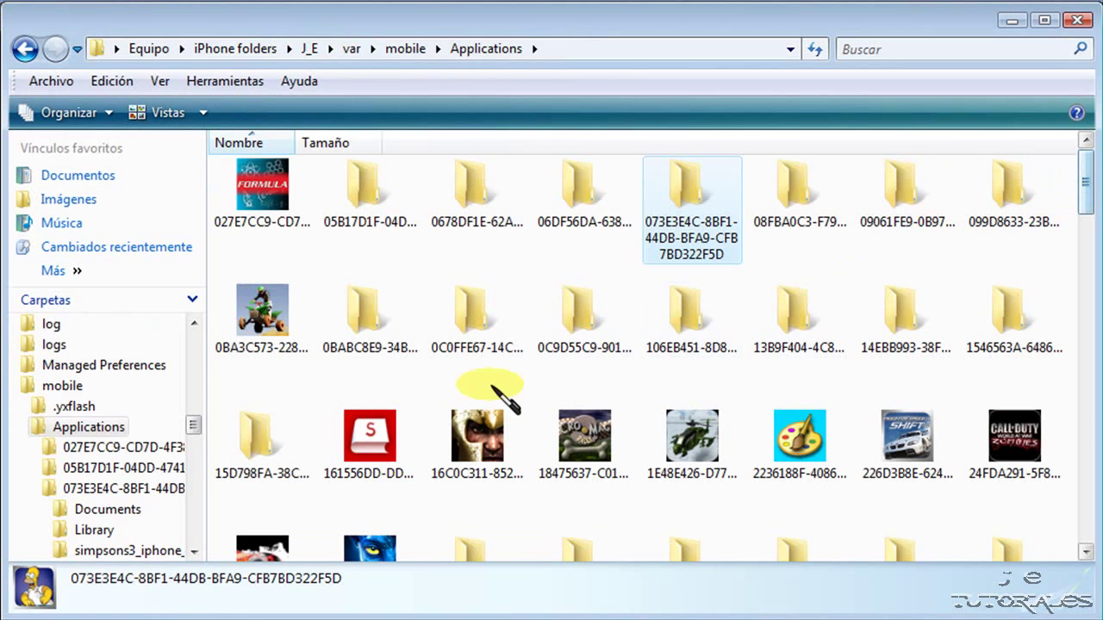
pyautogui.click(301, 460)
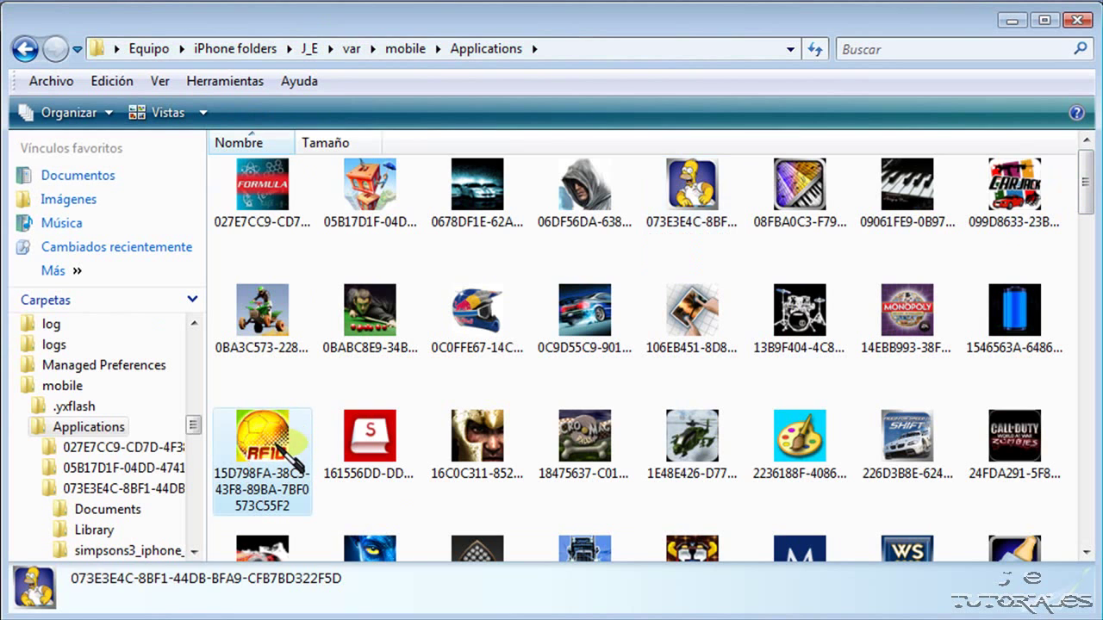
pyautogui.doubleClick(284, 448)
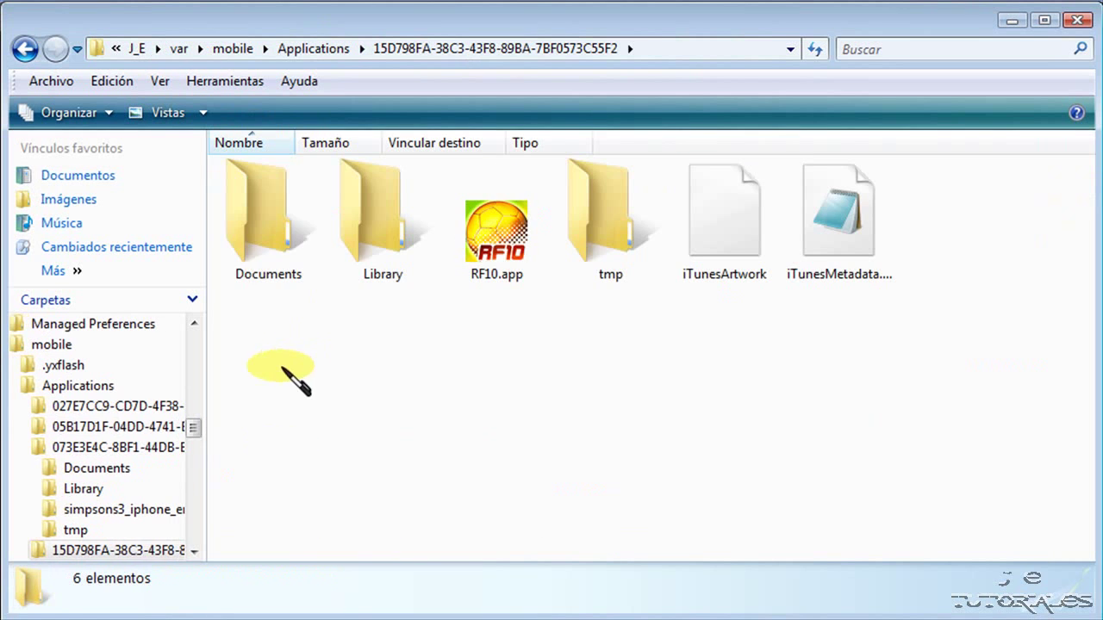
pyautogui.doubleClick(289, 234)
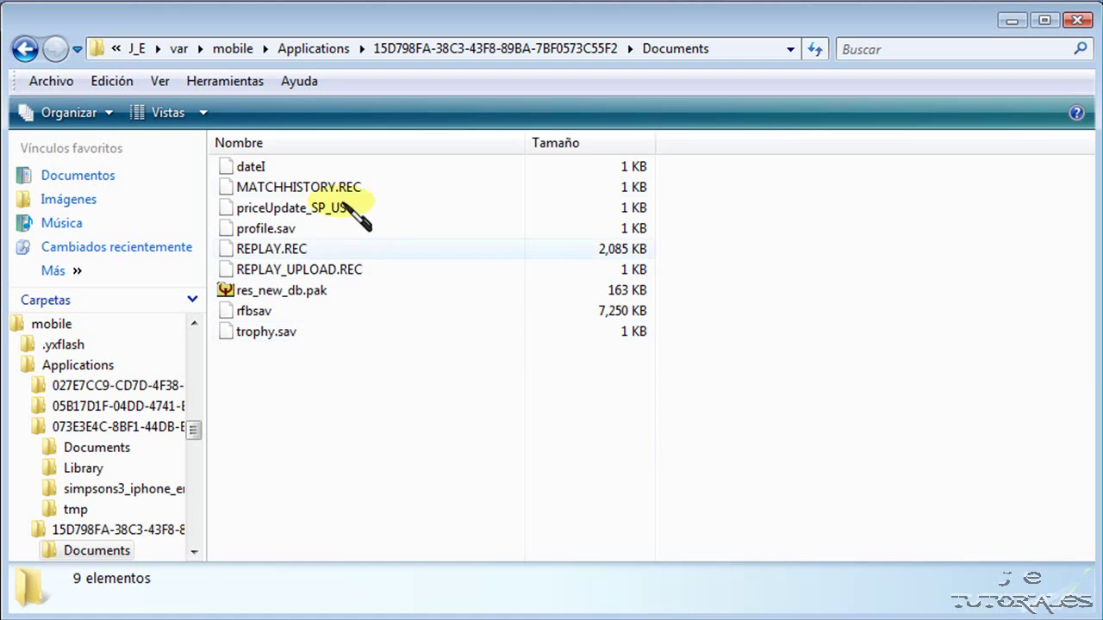
# Examine the RF10 save files, including MATCHHISTORY.REC, dateI and profile.sav, and select the whole set.
pyautogui.click(336, 187)
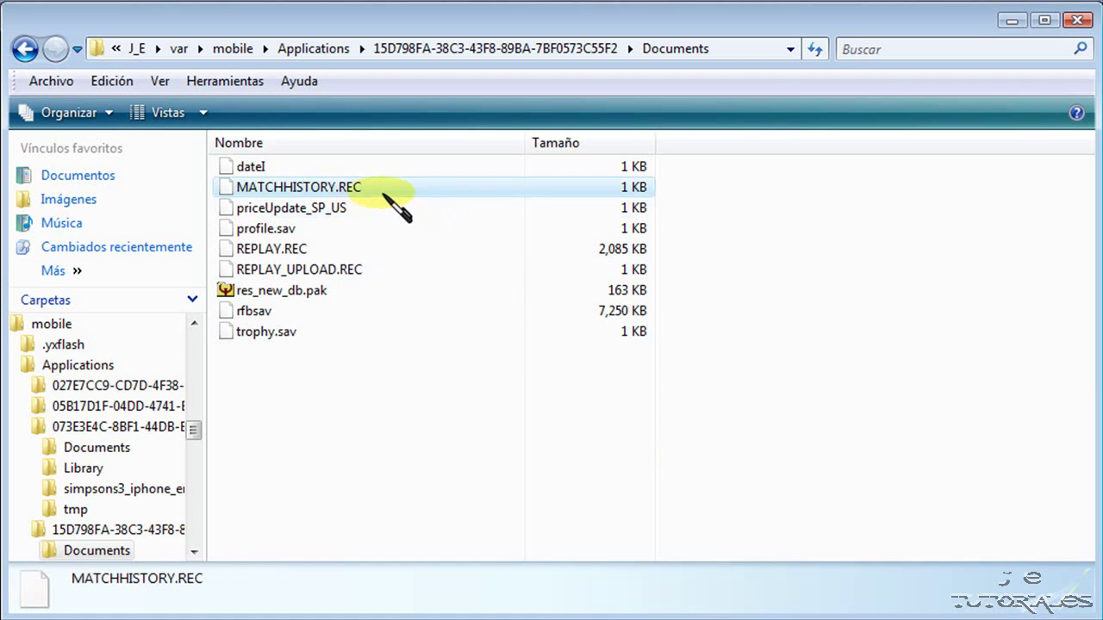
pyautogui.click(402, 436)
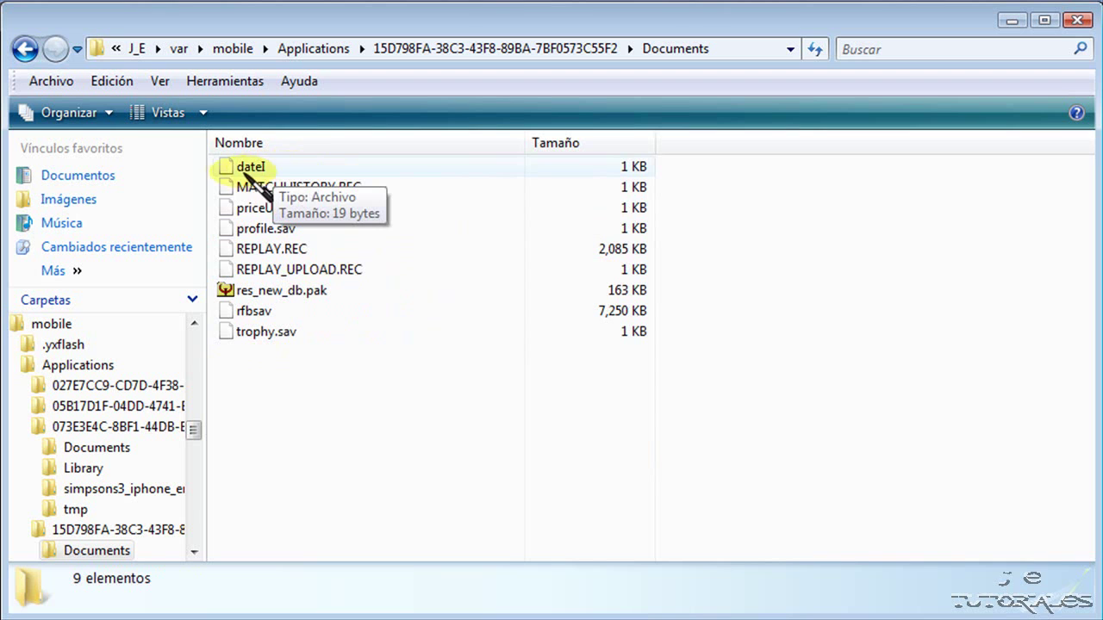
pyautogui.click(244, 169)
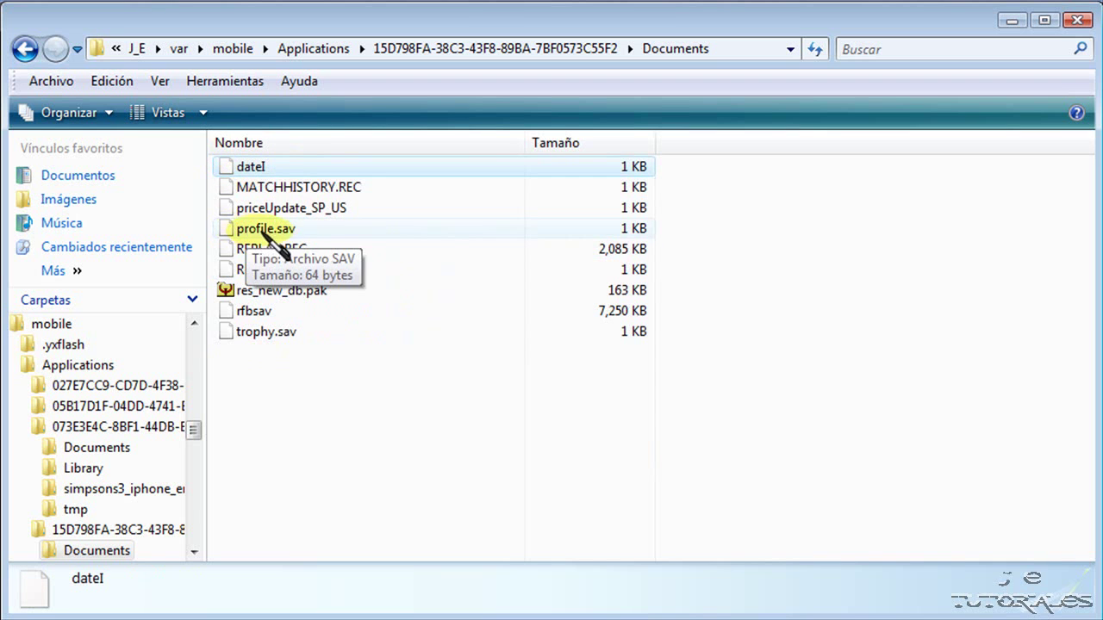
pyautogui.click(259, 229)
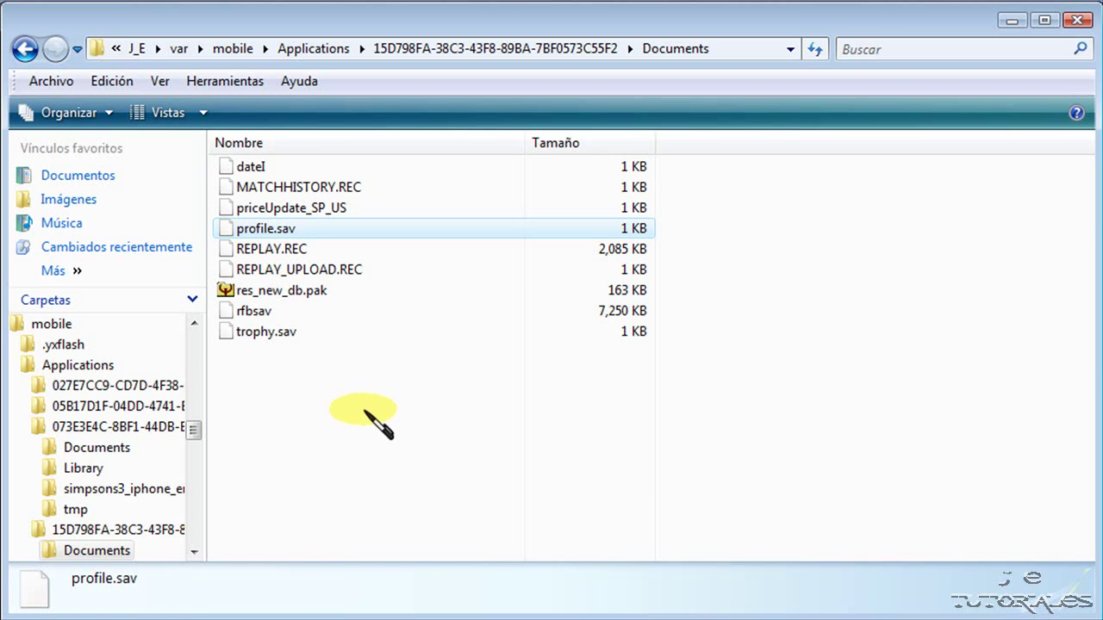
pyautogui.moveTo(368, 424); pyautogui.dragTo(241, 146)
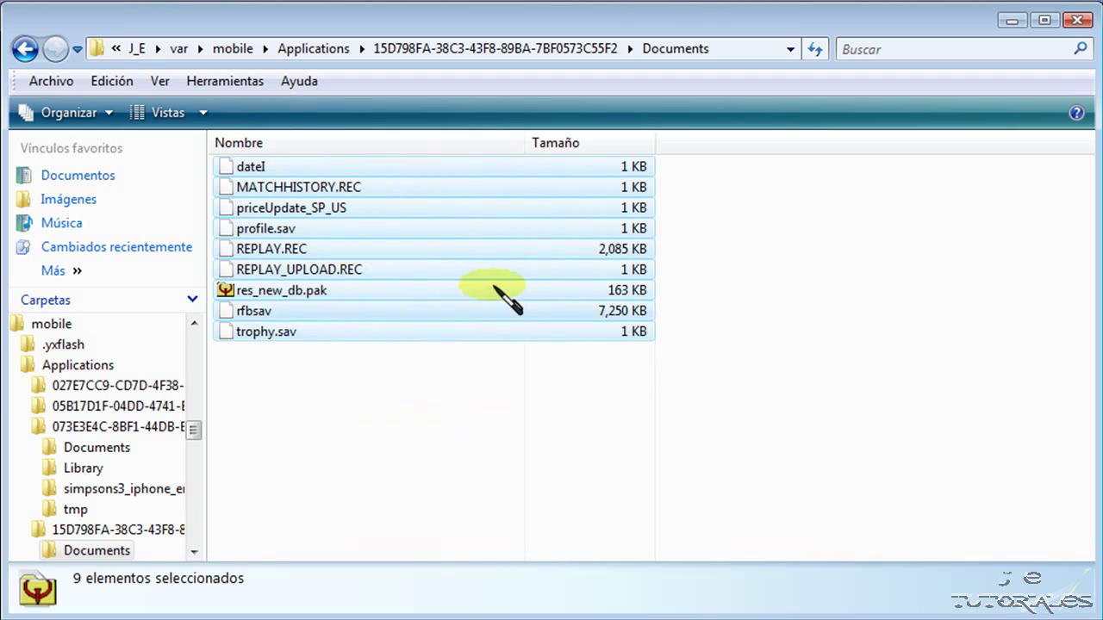
pyautogui.click(478, 431)
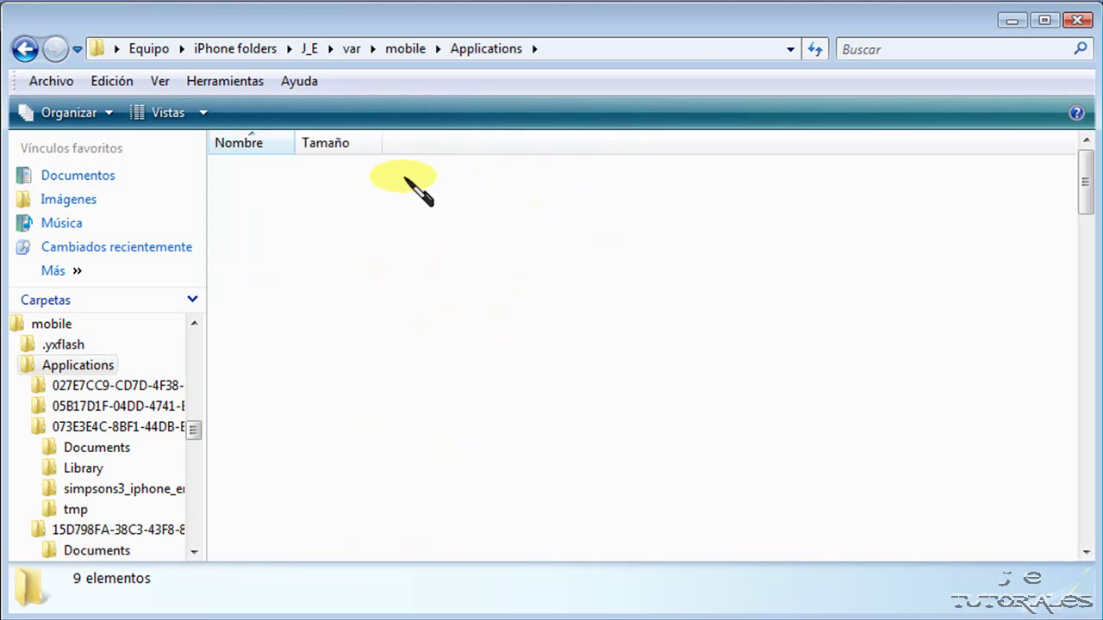
# Find the NOVA game among the iPhone's Applications and open its Documents folder.
pyautogui.moveTo(1083, 179); pyautogui.dragTo(1087, 267)
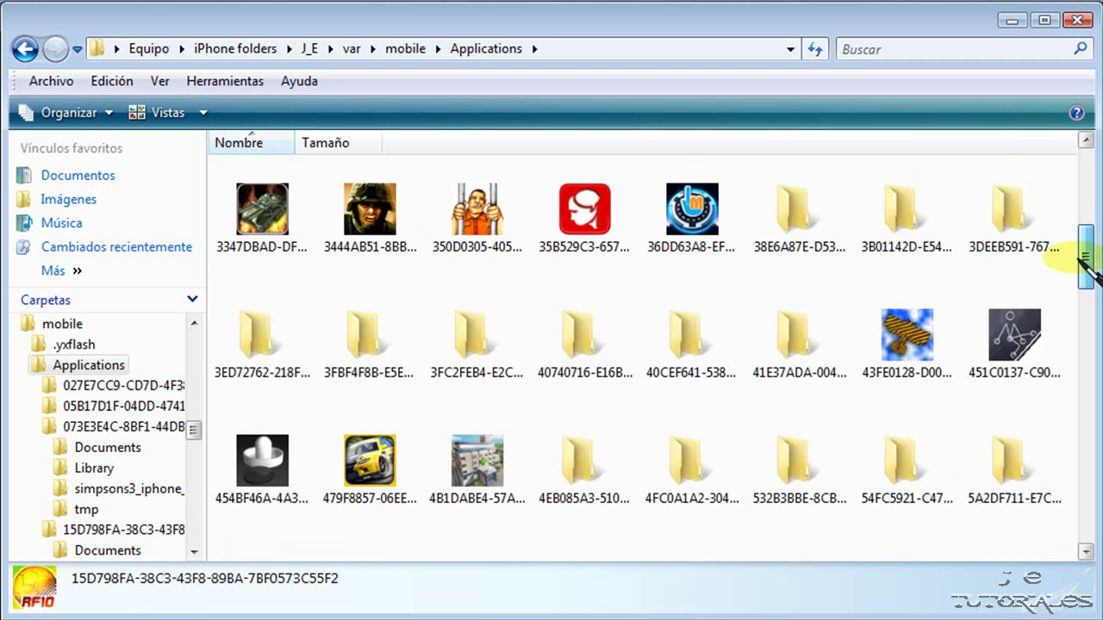
pyautogui.moveTo(1087, 267); pyautogui.dragTo(1079, 242)
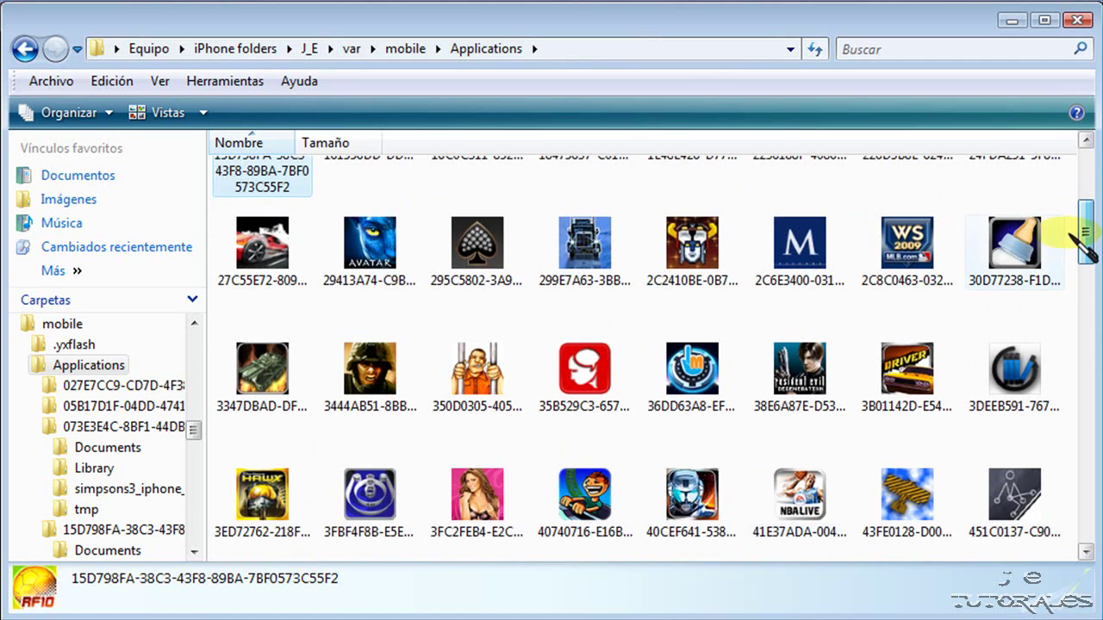
pyautogui.click(708, 484)
pyautogui.doubleClick(710, 484)
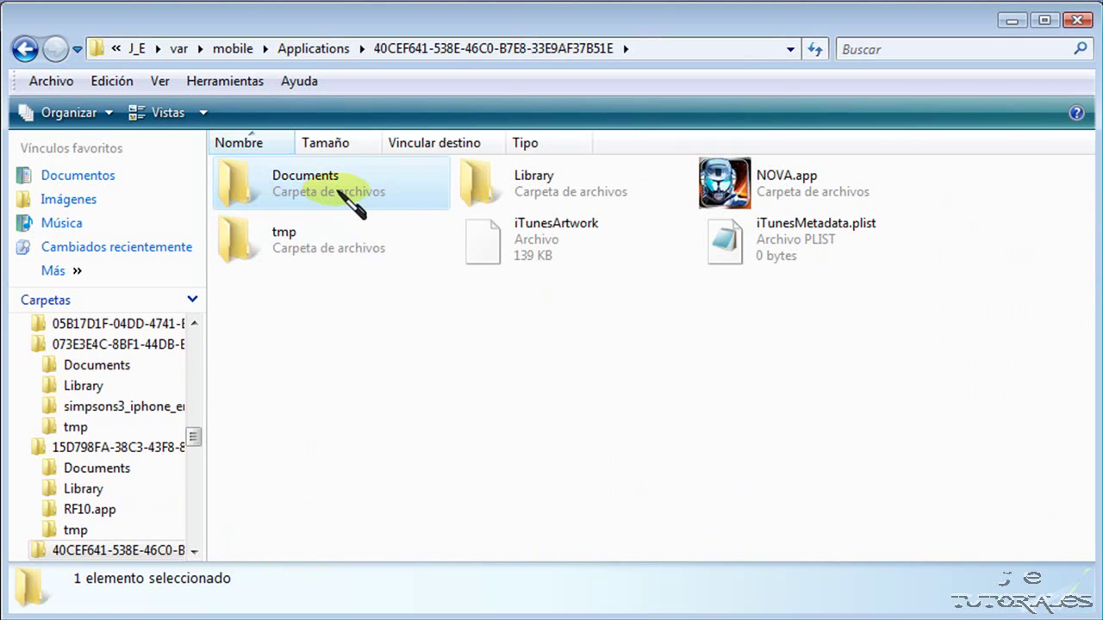
pyautogui.doubleClick(337, 190)
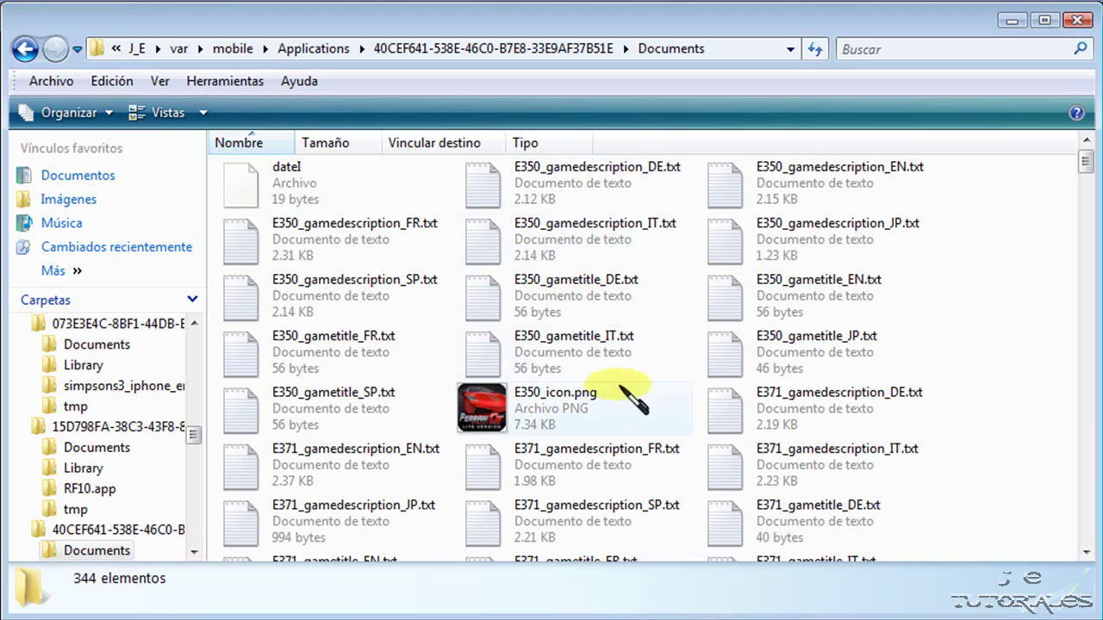
# Examine the E350_icon.png and E350_gamedescription_FR.txt files in the NOVA game's Documents folder.
pyautogui.click(564, 403)
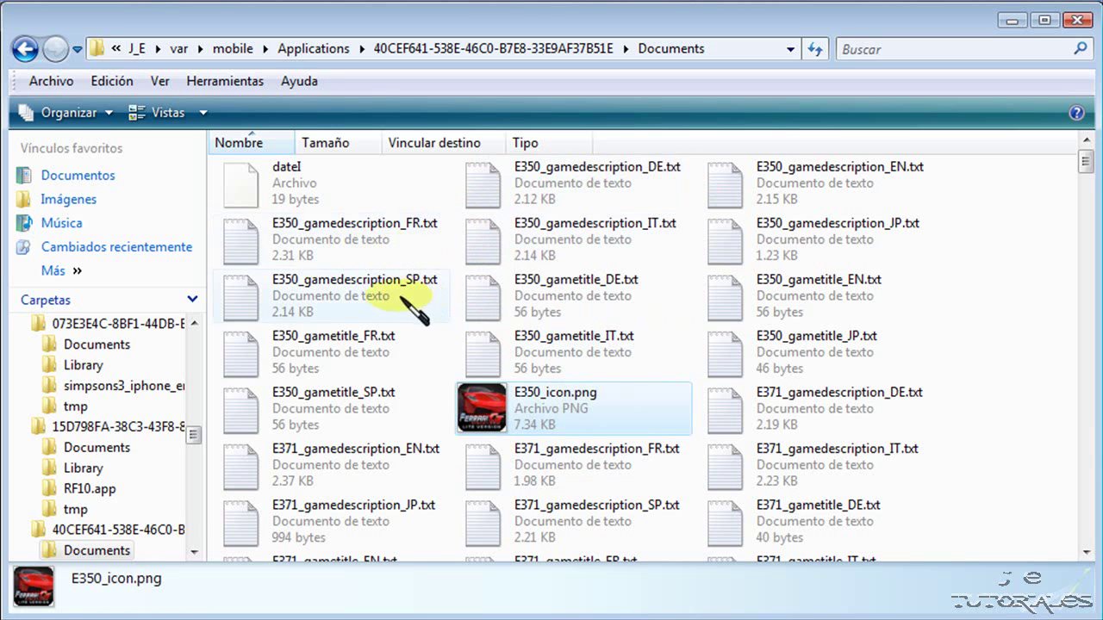
pyautogui.click(299, 237)
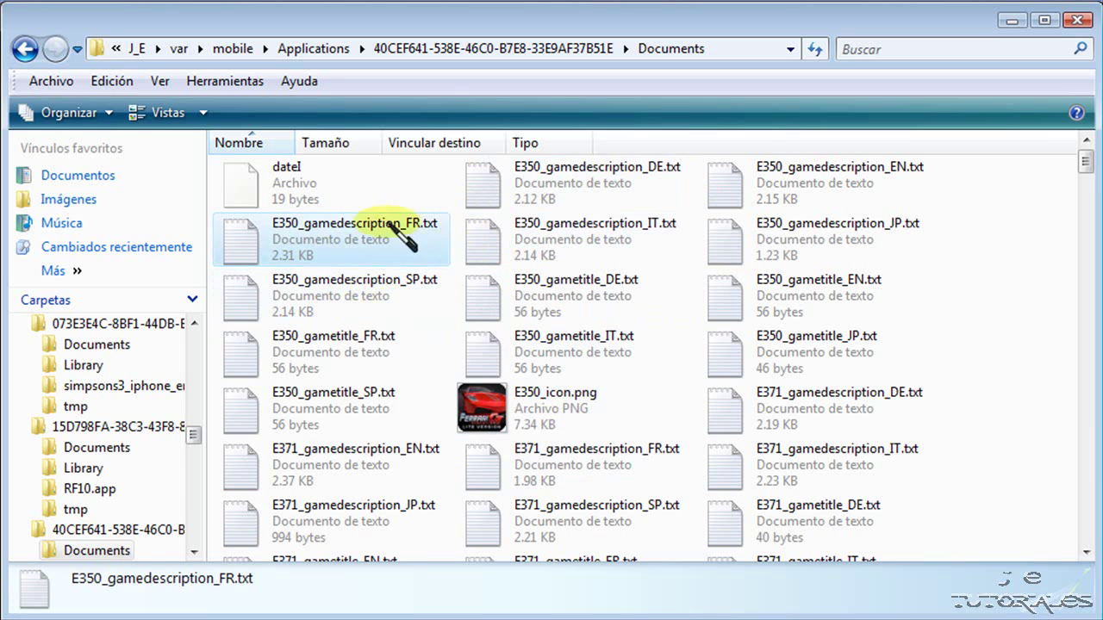
pyautogui.click(1060, 222)
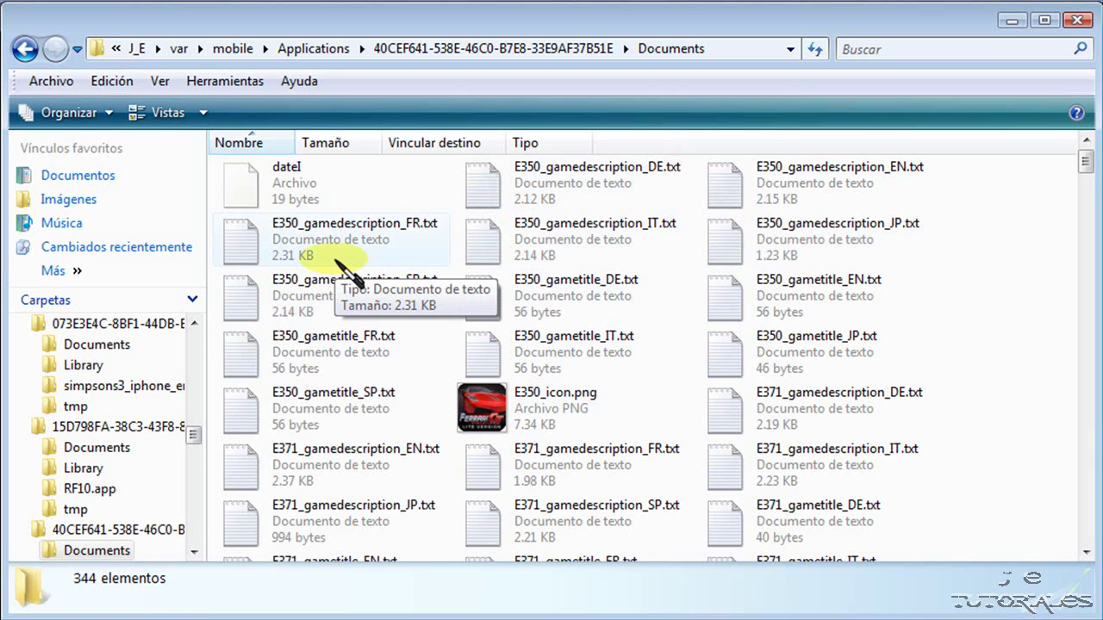
# Examine the NOVA game's Documents files, including E350_icon.png, dateI, first_run, settings.dat, interface.dat, trophy.dat and priceUpdate_SP_US.
pyautogui.click(478, 403)
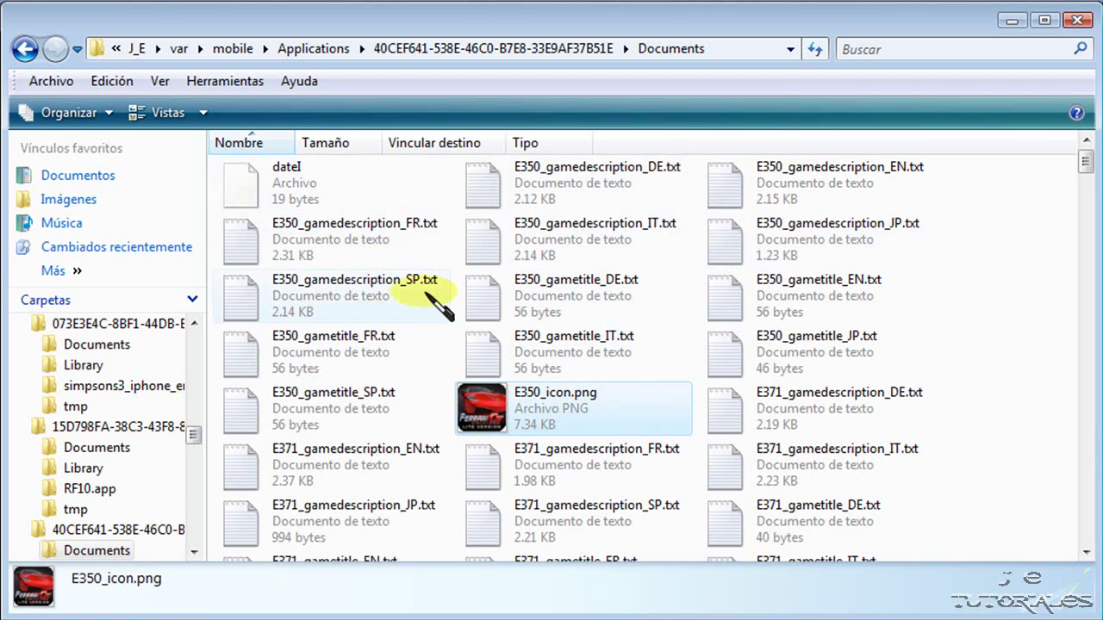
pyautogui.click(294, 183)
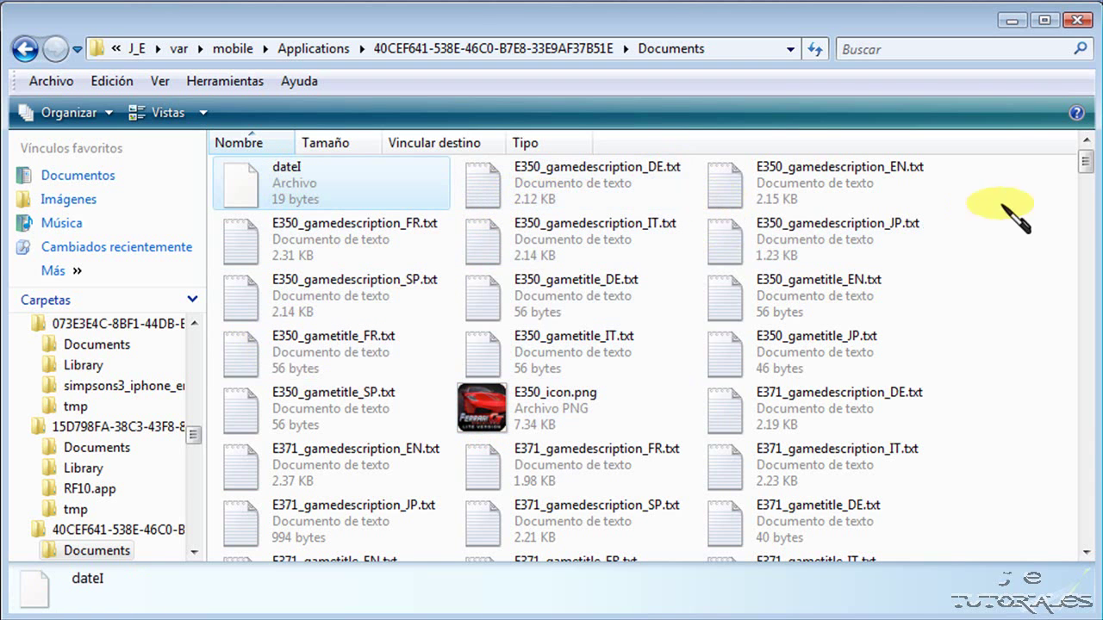
pyautogui.moveTo(1085, 162); pyautogui.dragTo(1086, 528)
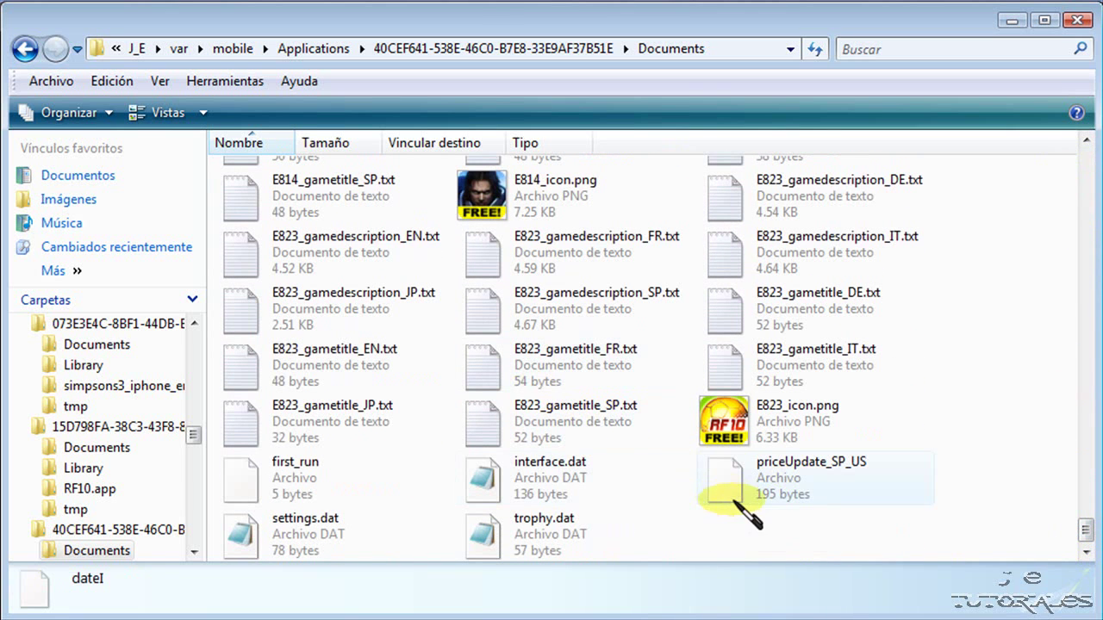
pyautogui.click(362, 473)
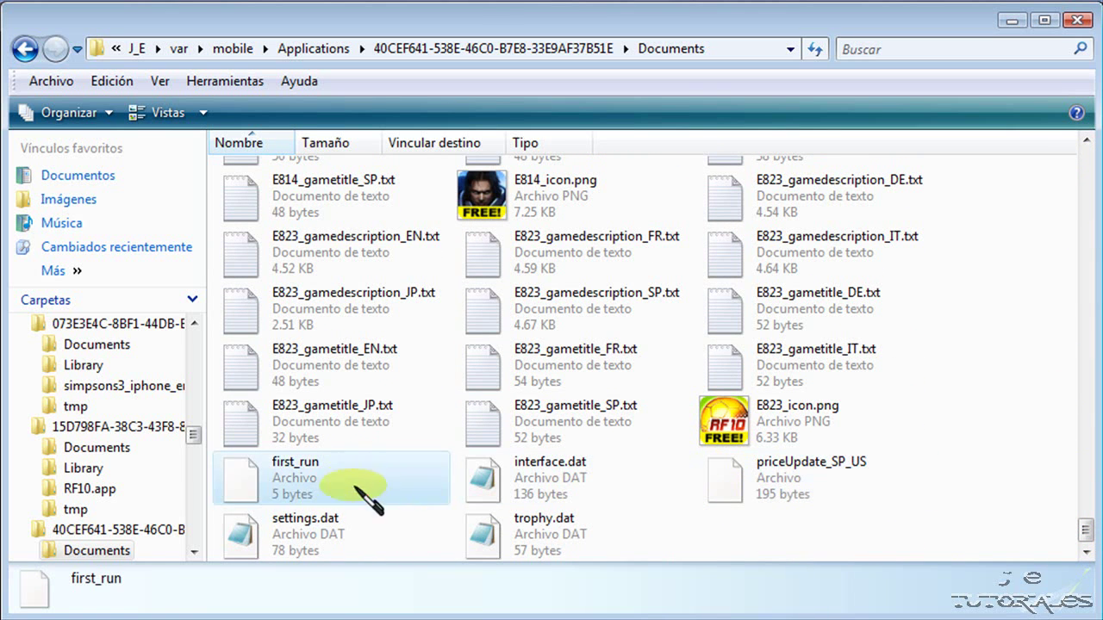
pyautogui.click(371, 530)
pyautogui.click(478, 486)
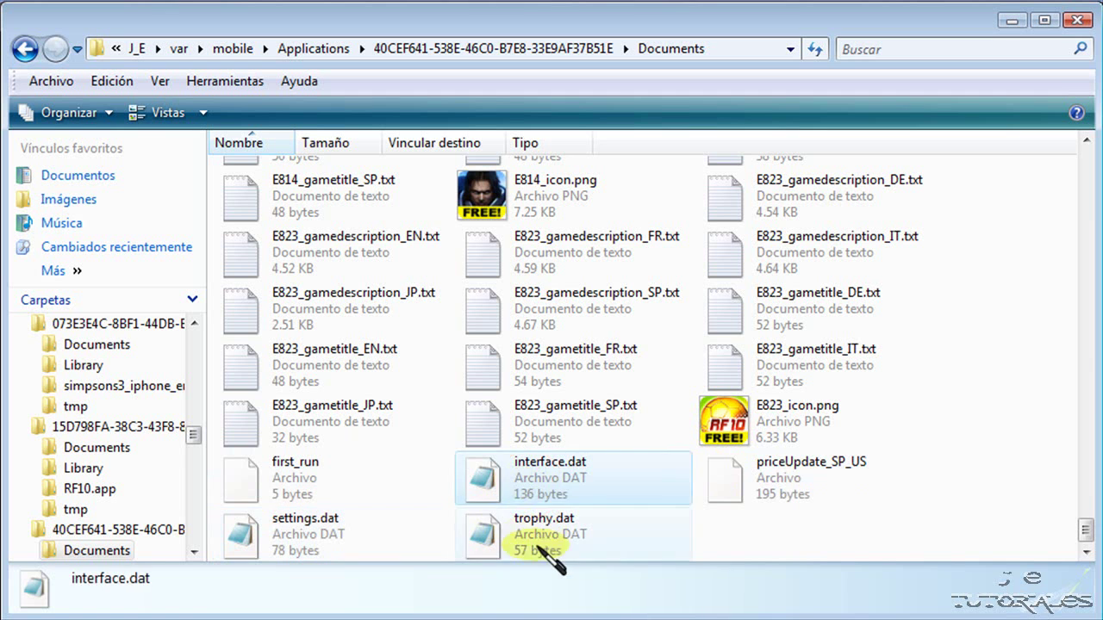
pyautogui.click(543, 545)
pyautogui.click(724, 502)
pyautogui.click(740, 540)
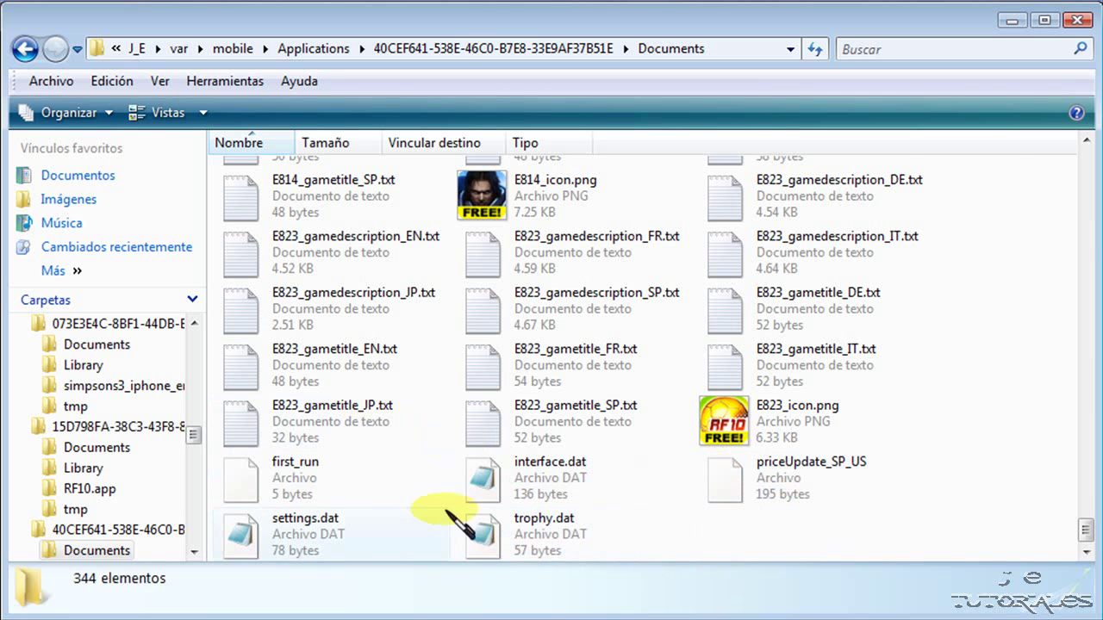
# Return to the iPhone's Applications folder, find the fifa10 game and open its Documents folder.
pyautogui.press('BackSpace')
pyautogui.moveTo(1086, 296); pyautogui.dragTo(1087, 339)
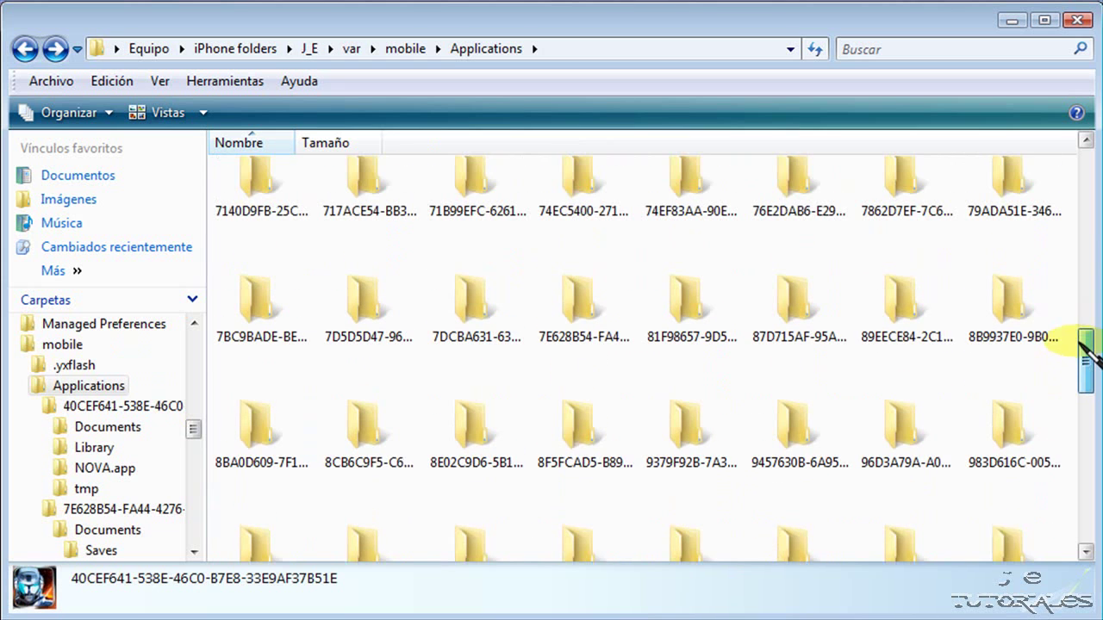
pyautogui.click(575, 329)
pyautogui.doubleClick(578, 332)
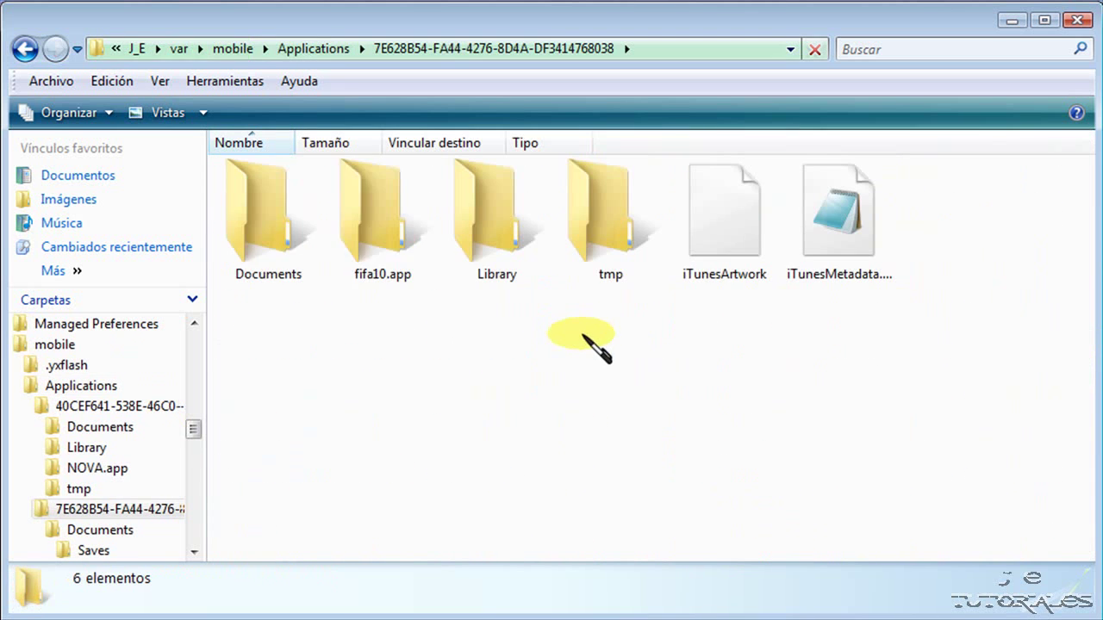
pyautogui.doubleClick(269, 237)
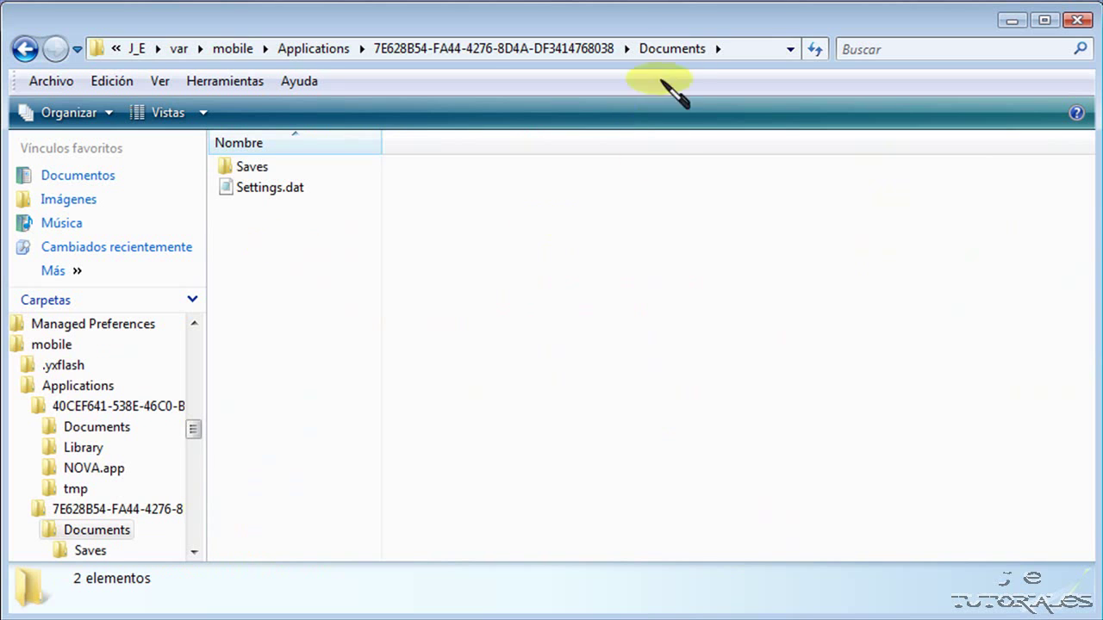
# Open the fifa10 Saves folder, examine its .dat save files as a set, and leave the folder.
pyautogui.doubleClick(255, 166)
pyautogui.moveTo(838, 282); pyautogui.dragTo(239, 197)
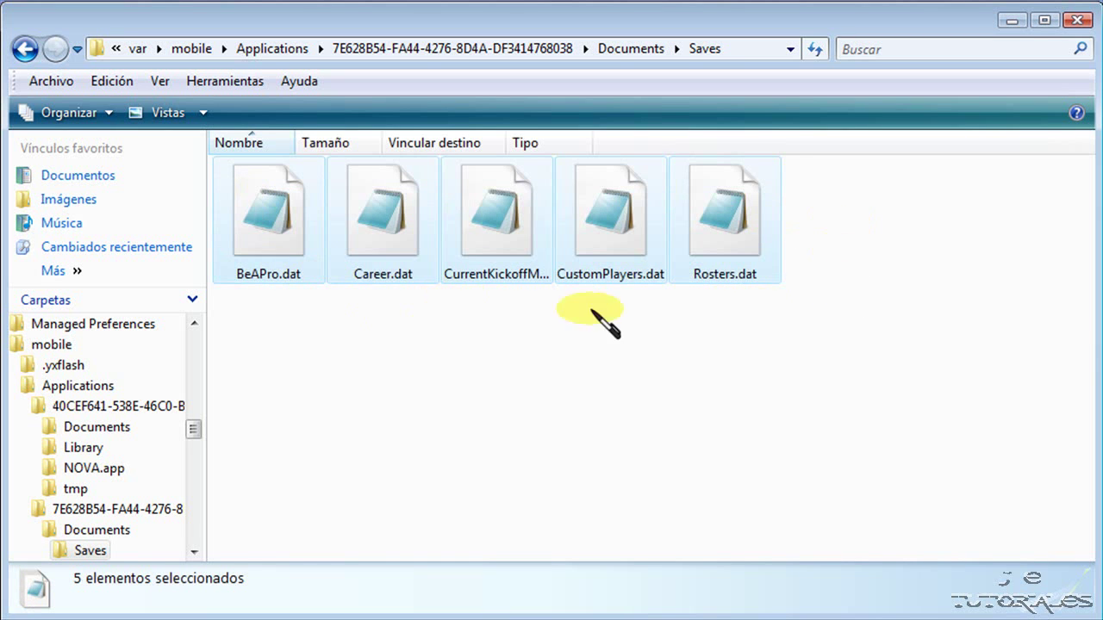
pyautogui.click(450, 330)
pyautogui.click(28, 50)
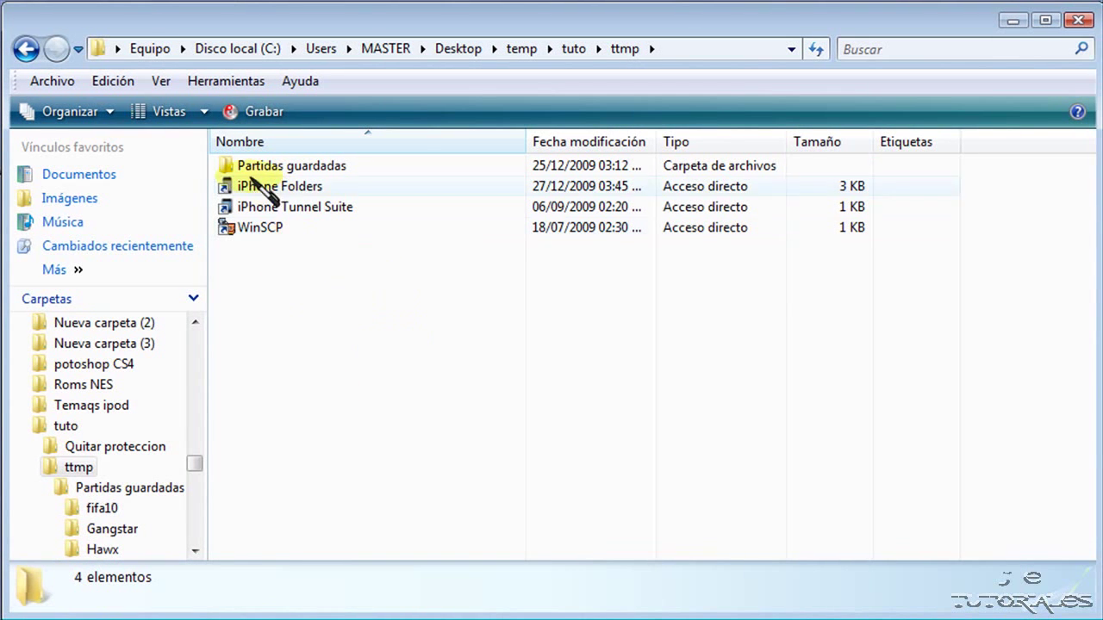
# Launch iPhone Folders from the ttmp folder and browse the J_E device to var/mobile/Applications.
pyautogui.click(290, 193)
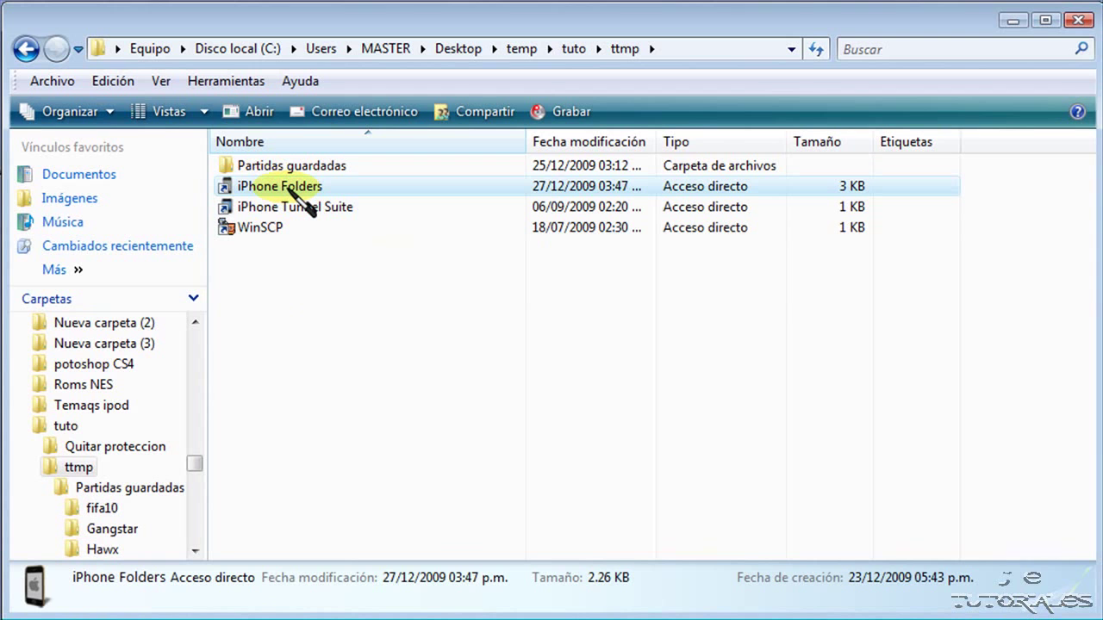
pyautogui.doubleClick(286, 188)
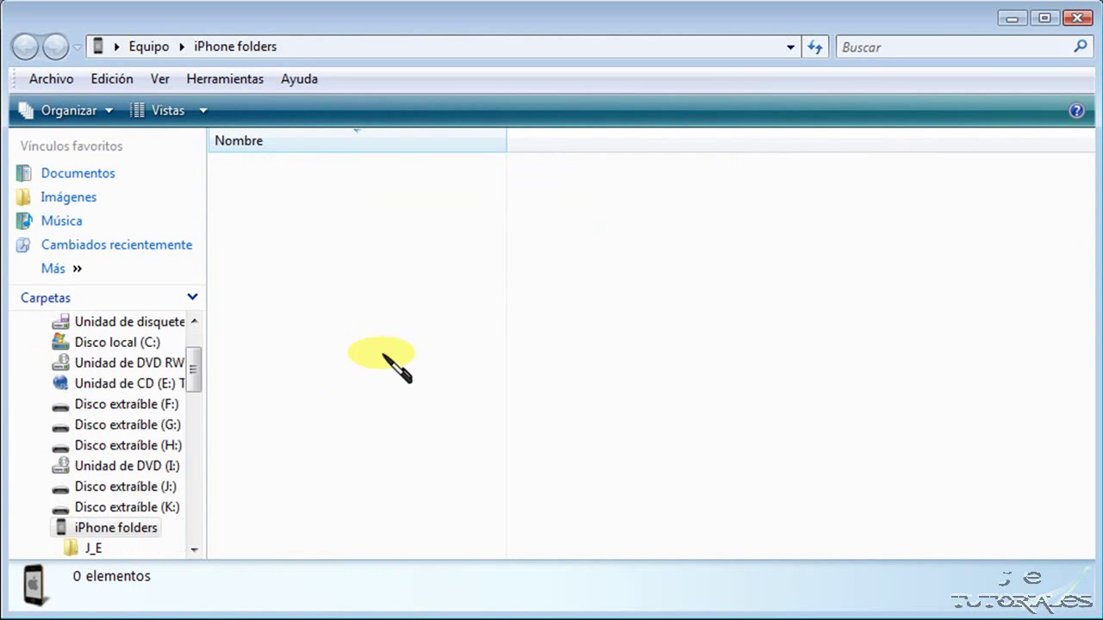
pyautogui.doubleClick(247, 167)
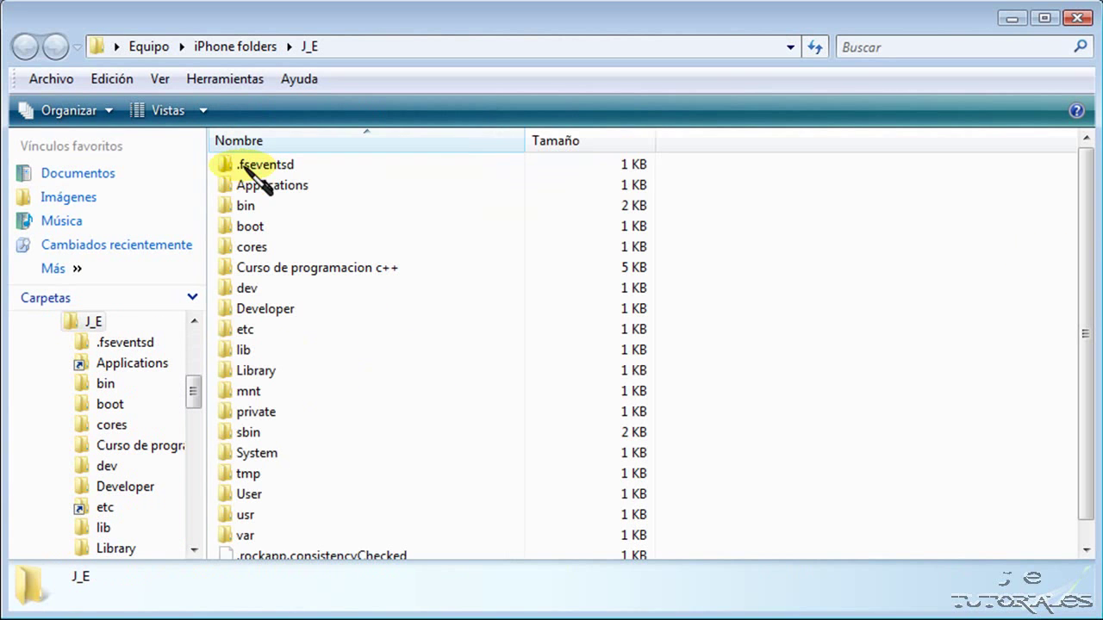
pyautogui.doubleClick(274, 536)
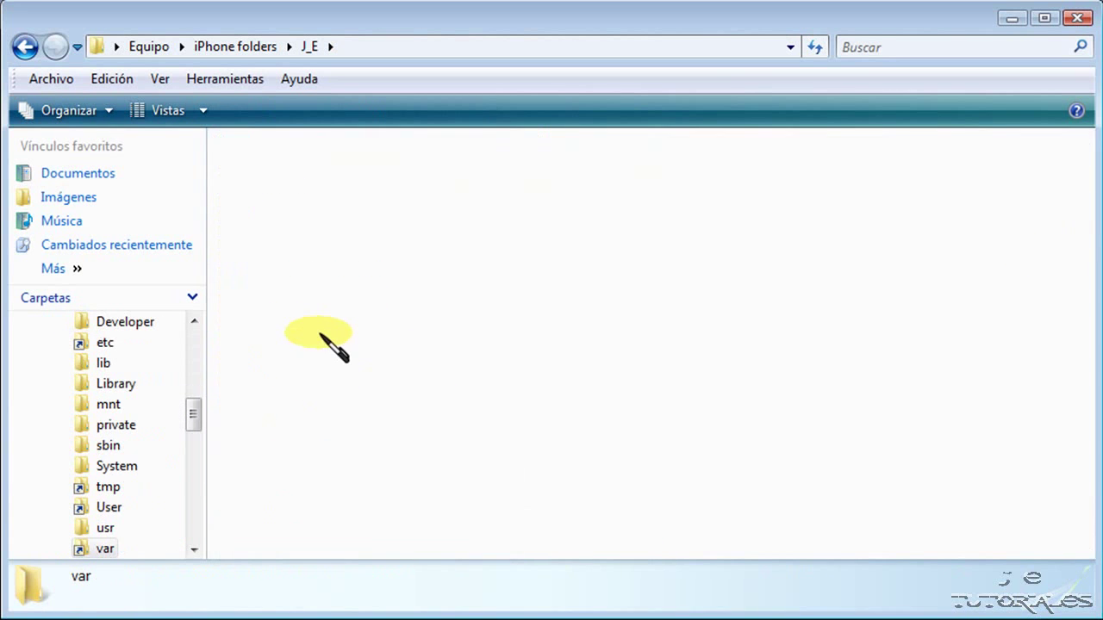
pyautogui.click(270, 436)
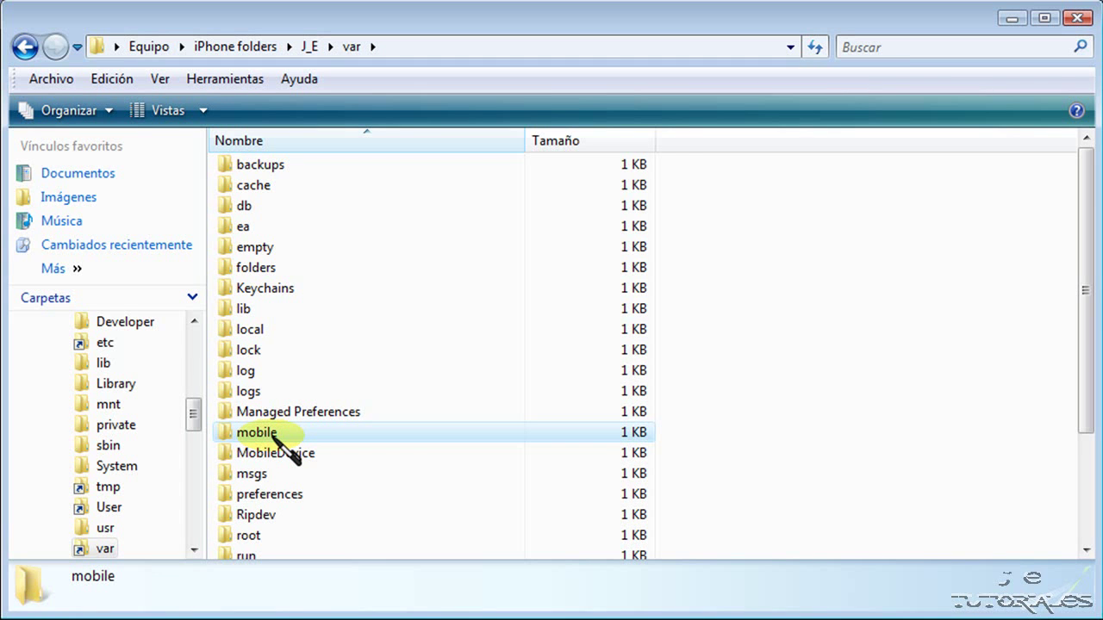
pyautogui.doubleClick(274, 437)
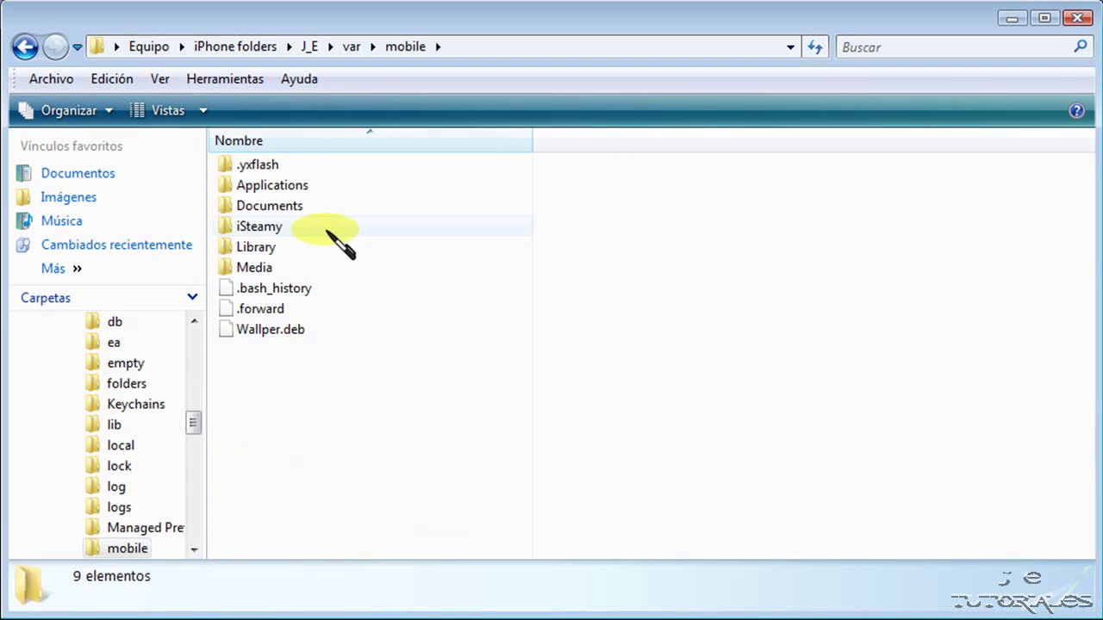
pyautogui.click(309, 186)
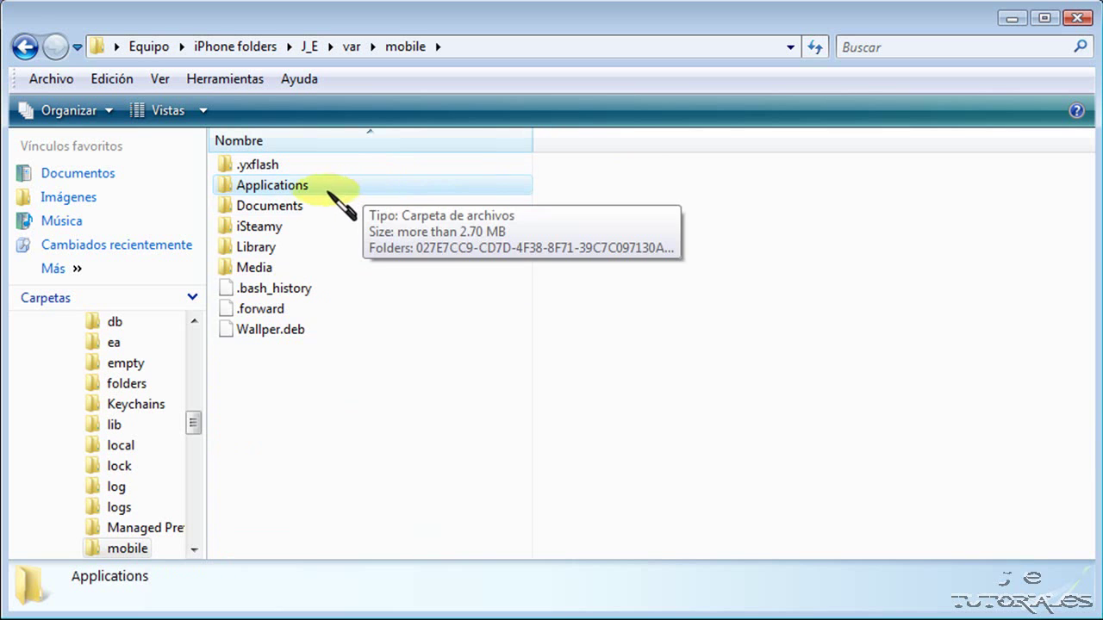
pyautogui.doubleClick(338, 186)
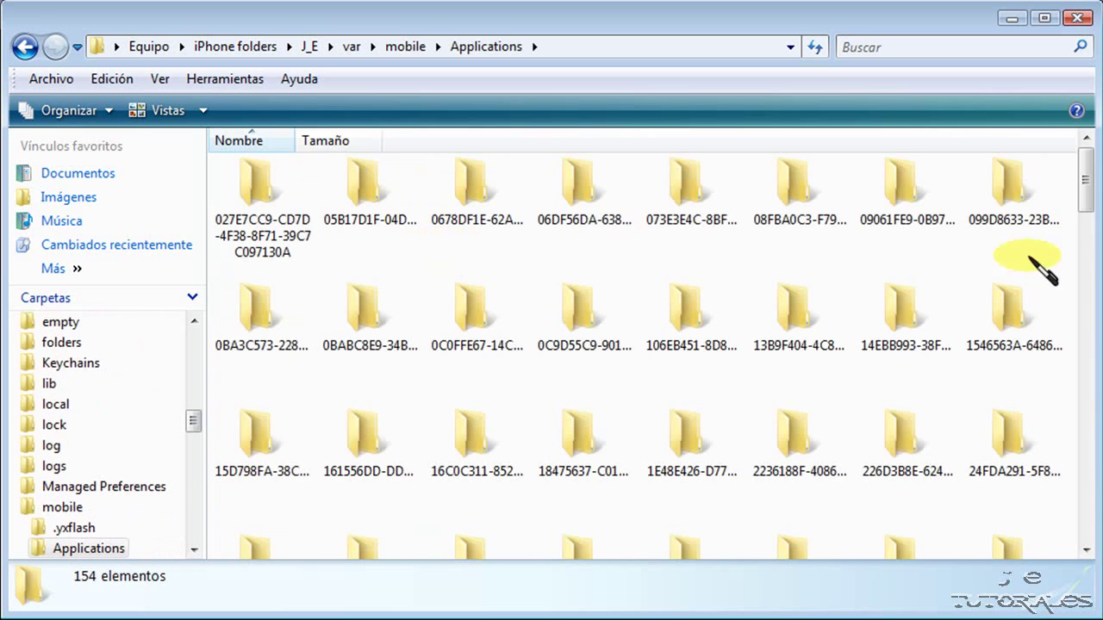
# Find the Sandstorm game's folder, 3444AB51-8BBA-4301-95D9-AE1CD2045A5E, among the iPhone's Applications and open its Documents folder.
pyautogui.moveTo(1076, 197); pyautogui.dragTo(1063, 238)
pyautogui.click(392, 463)
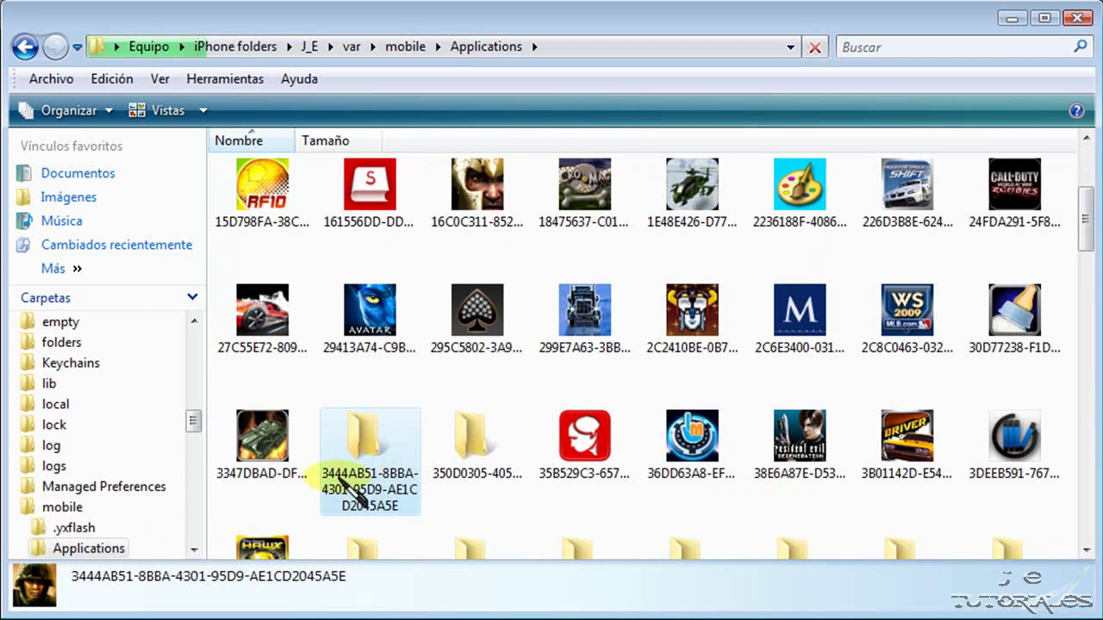
pyautogui.click(474, 506)
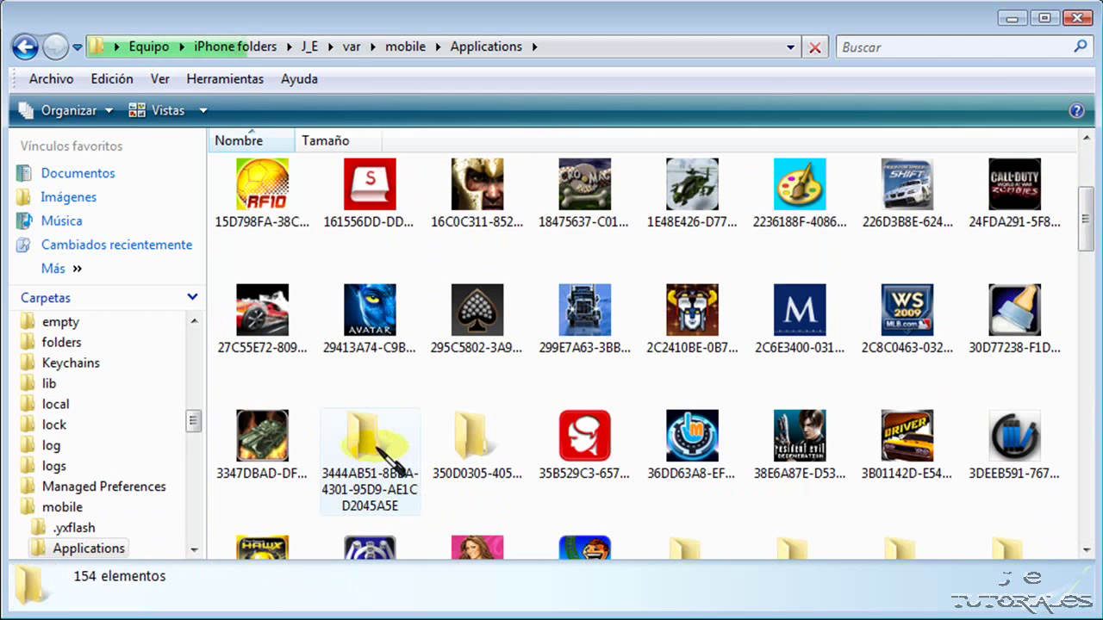
pyautogui.doubleClick(373, 446)
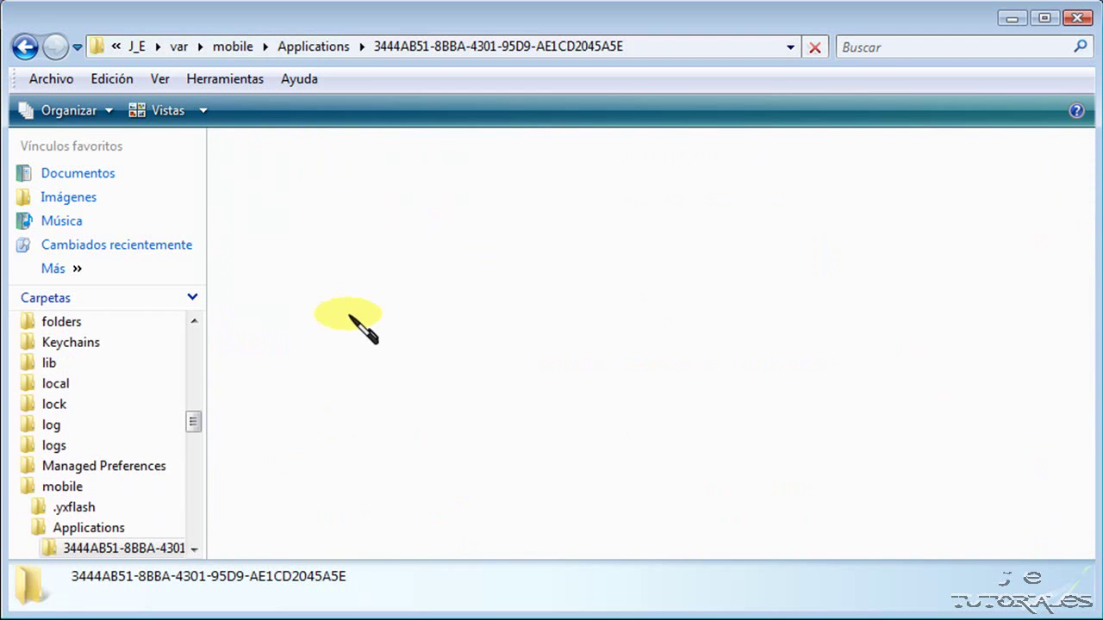
pyautogui.click(266, 233)
pyautogui.doubleClick(265, 232)
# Copy dateI and SaveGame.bin from the Sandstorm folder in Partidas guardadas into the matching game's Documents folder on the iPhone.
pyautogui.click(1010, 19)
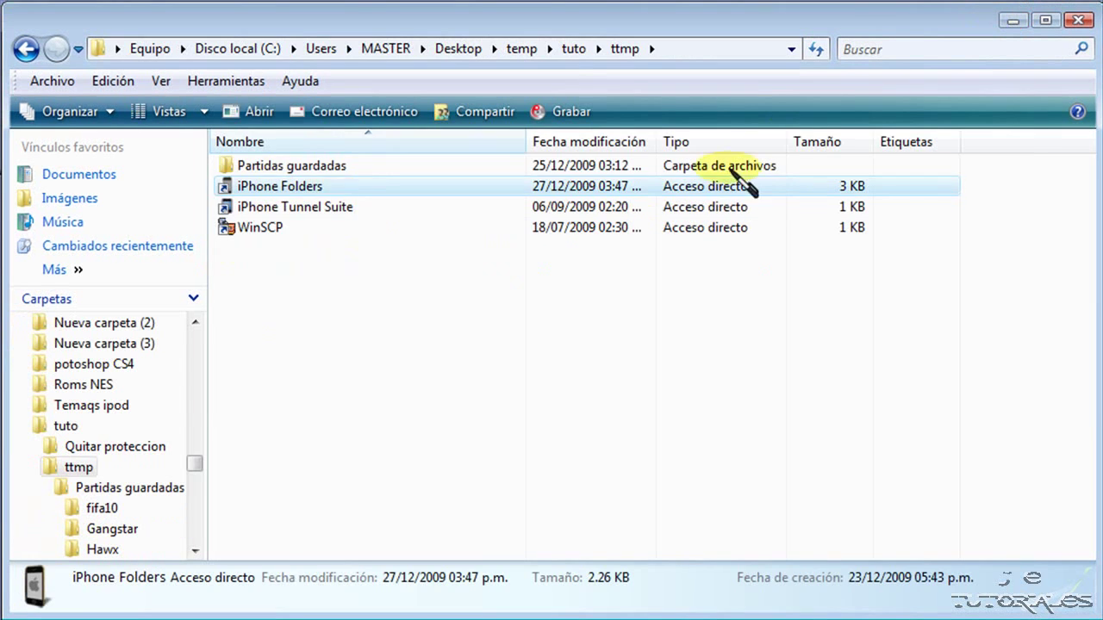
pyautogui.doubleClick(336, 166)
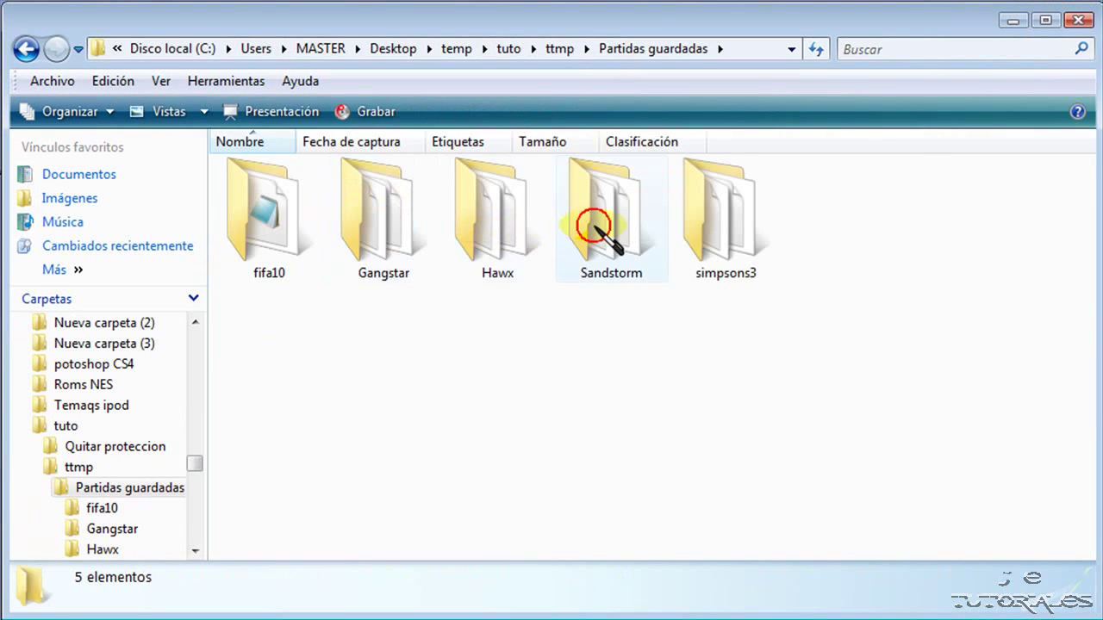
pyautogui.doubleClick(594, 225)
pyautogui.moveTo(387, 322); pyautogui.dragTo(301, 174)
pyautogui.rightClick(301, 177)
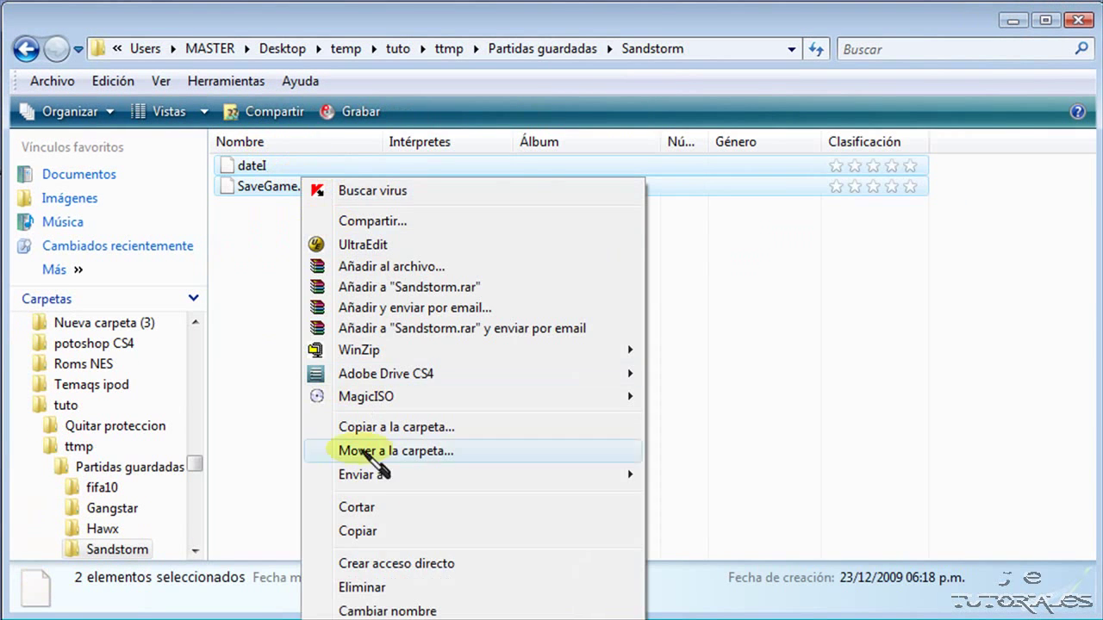
pyautogui.click(358, 531)
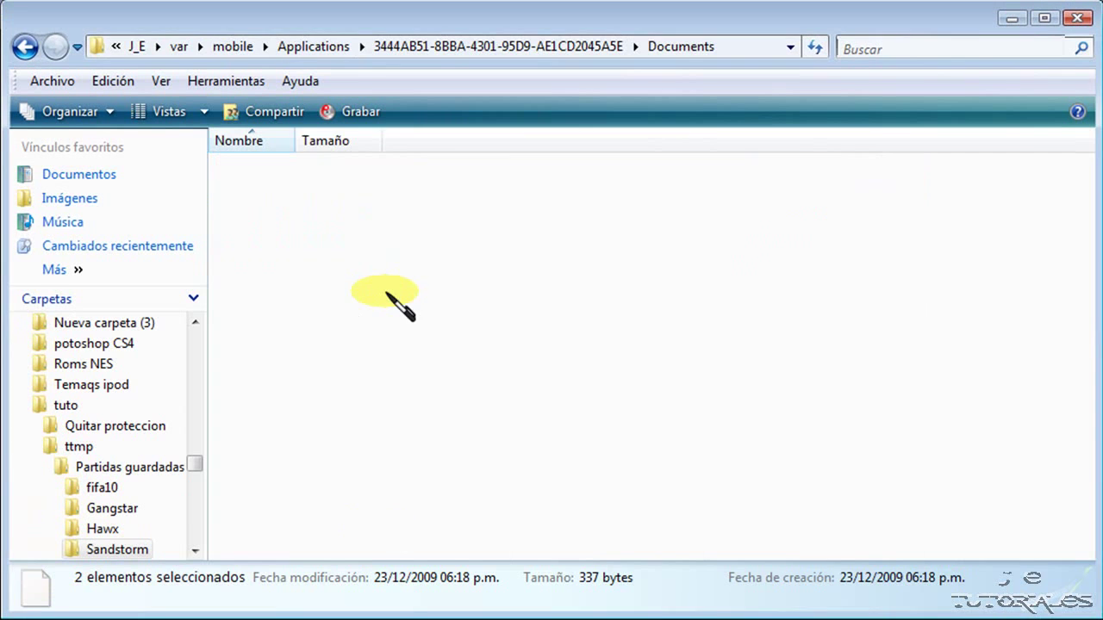
pyautogui.rightClick(386, 295)
pyautogui.click(480, 440)
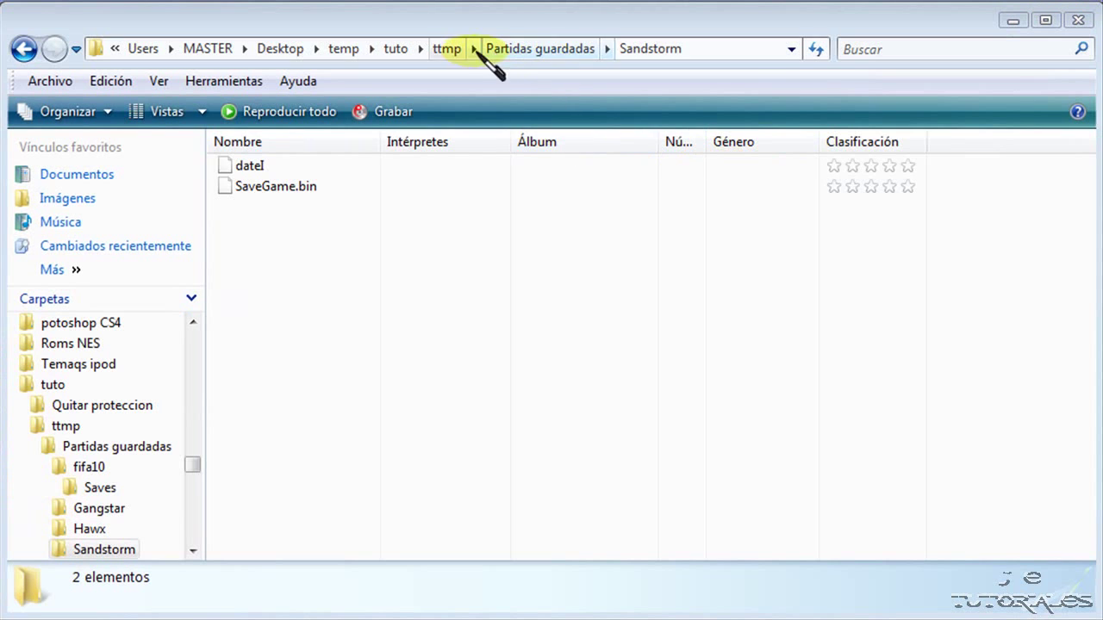
# Return to the ttmp folder, launch iPhone Tunnel Suite and bring up the SFTP file manager for the iPhone.
pyautogui.click(446, 49)
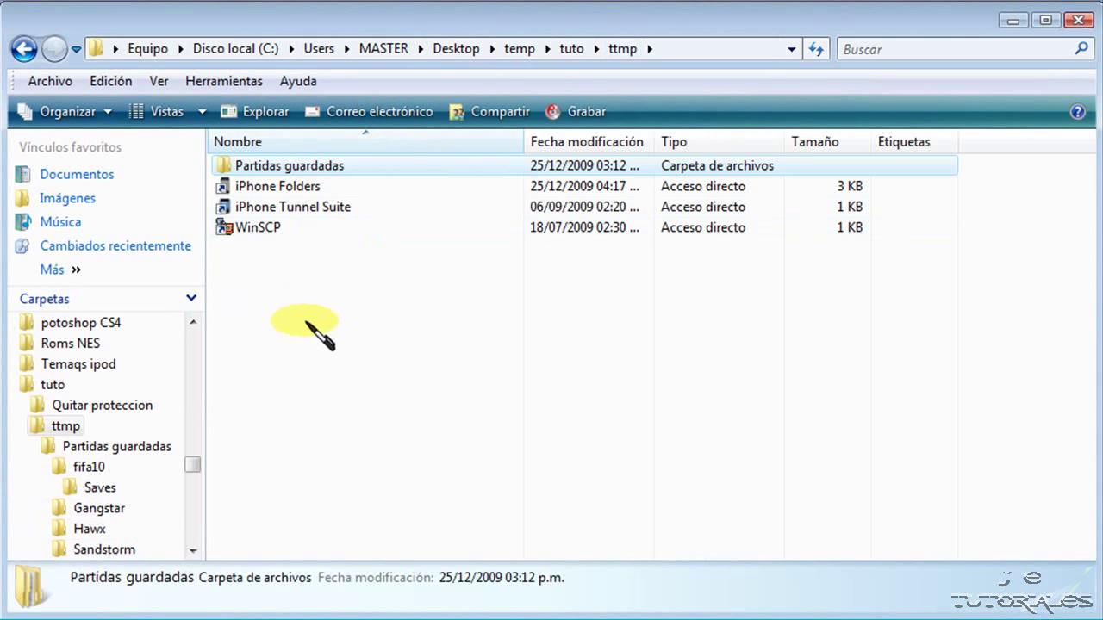
pyautogui.click(368, 325)
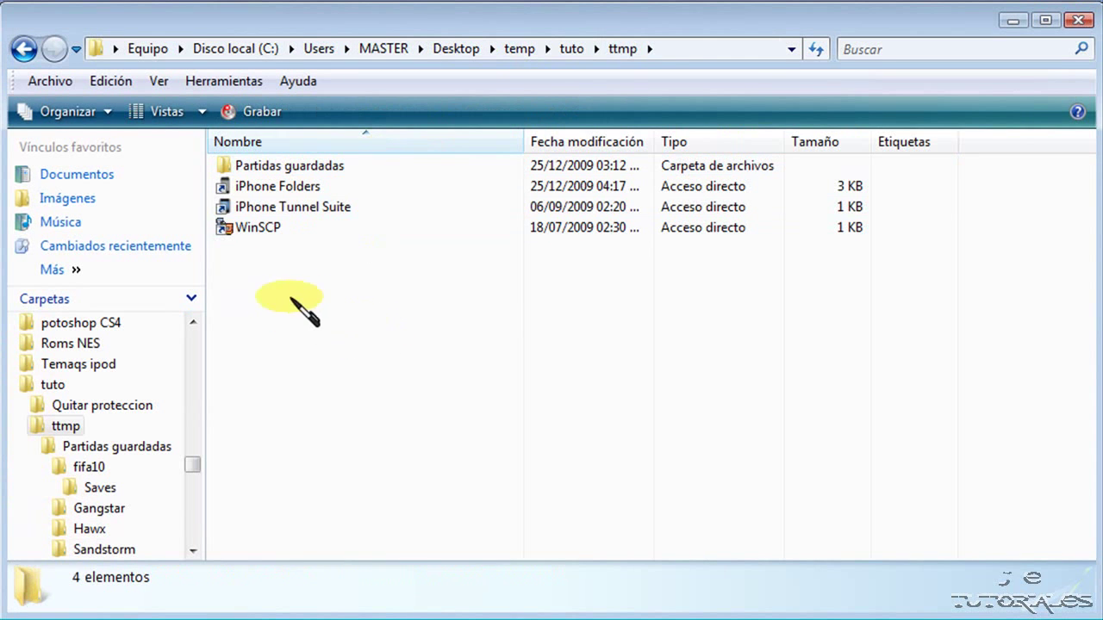
pyautogui.click(277, 214)
pyautogui.doubleClick(277, 211)
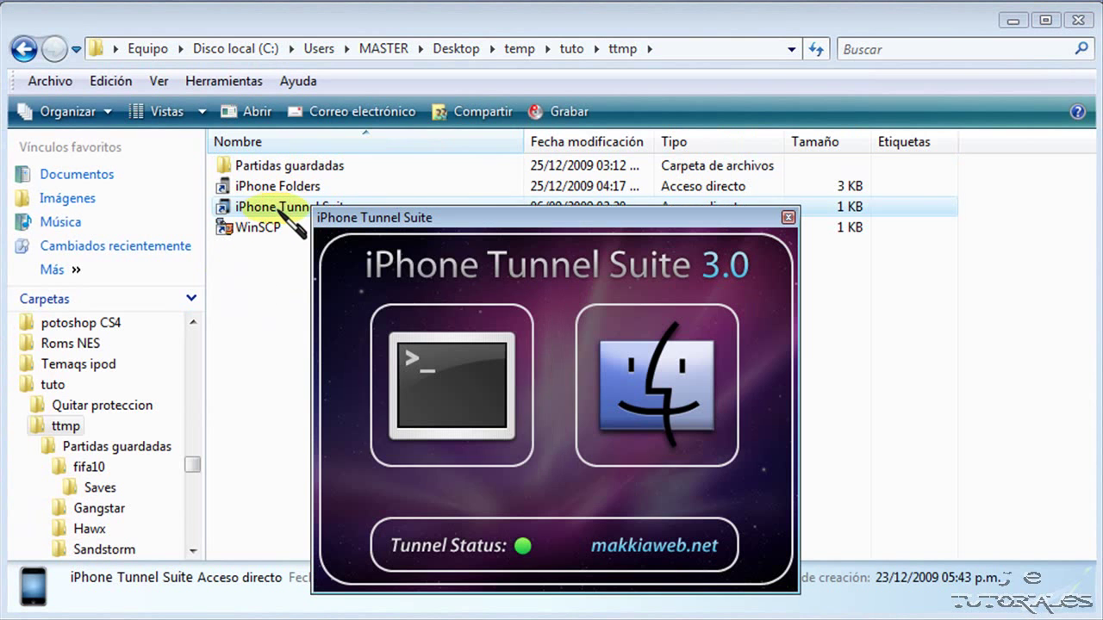
pyautogui.click(683, 540)
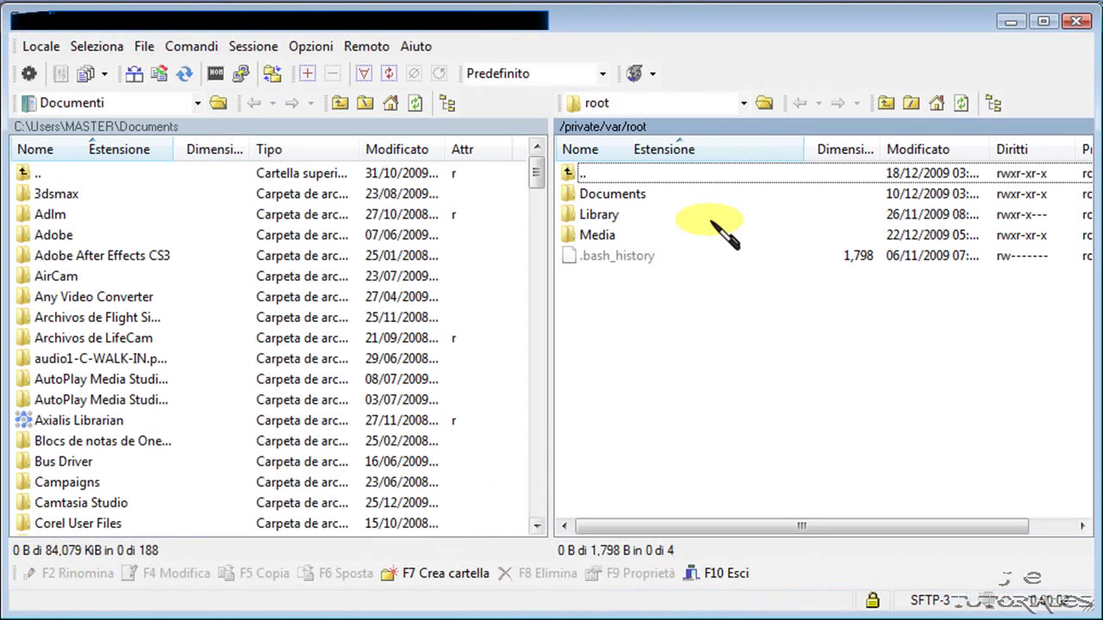
# Switch the remote directory to the iPhone's root and browse to /private/var/mobile/Applications.
pyautogui.click(742, 103)
pyautogui.click(709, 123)
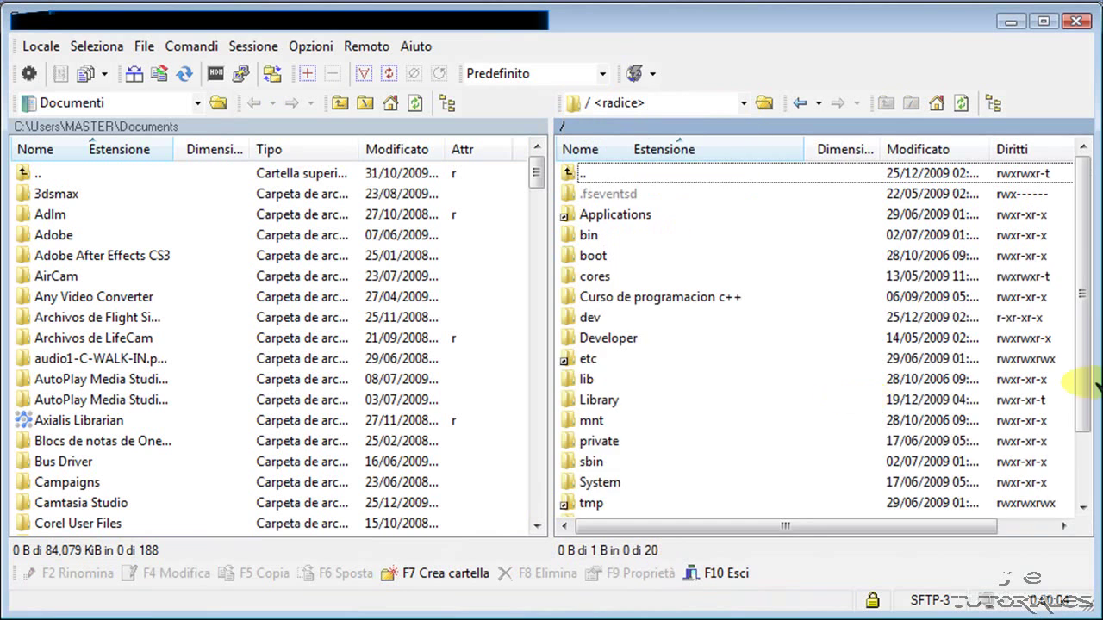
pyautogui.click(1080, 330)
pyautogui.doubleClick(652, 465)
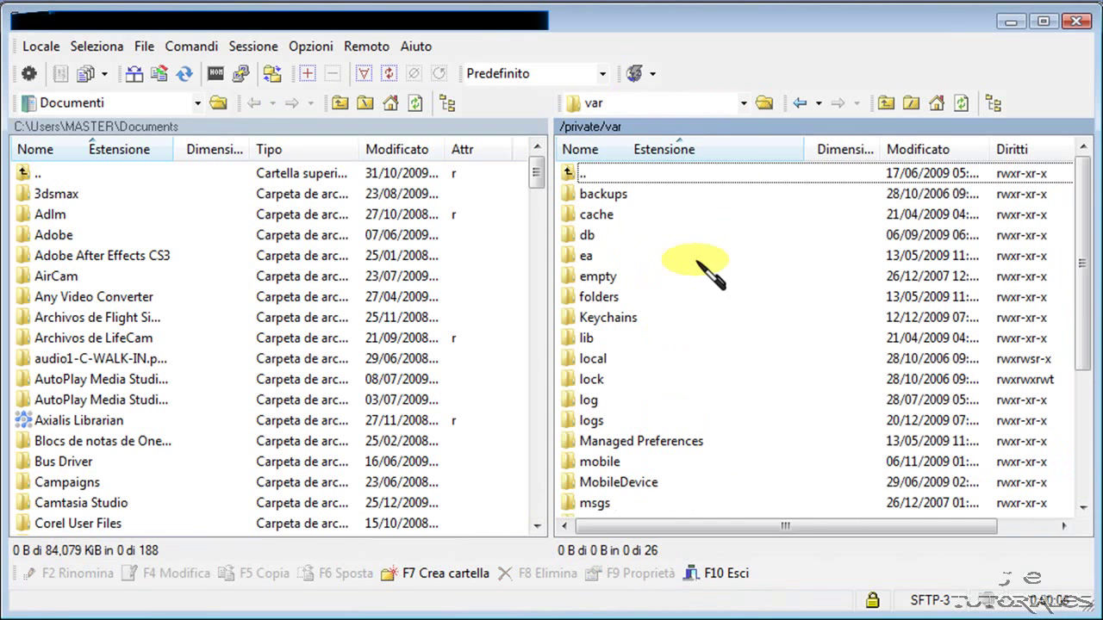
pyautogui.click(1082, 301)
pyautogui.doubleClick(652, 404)
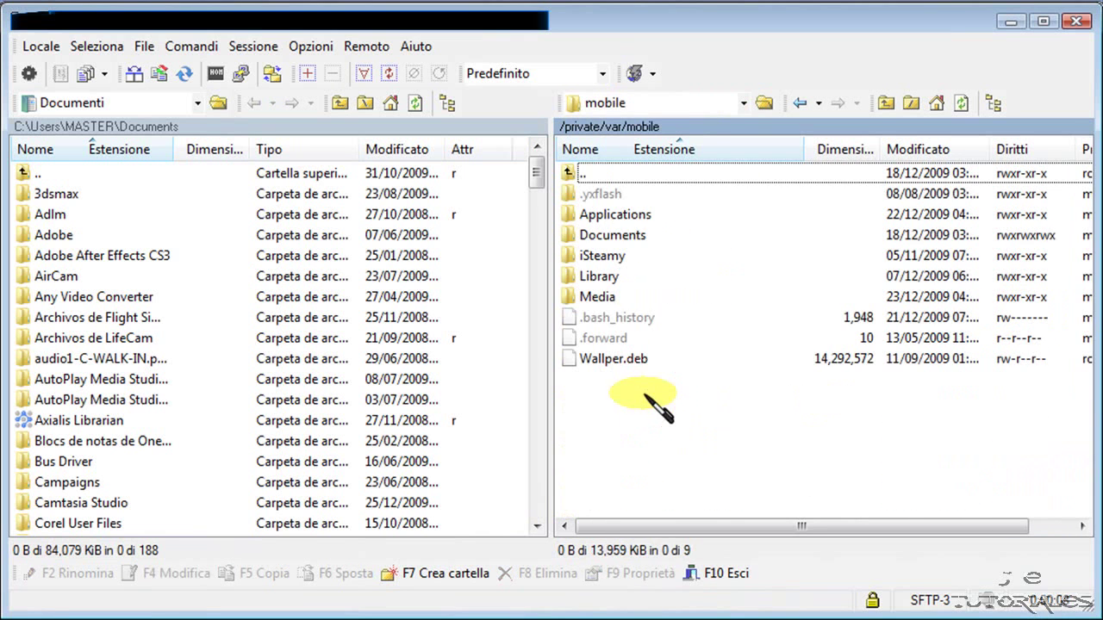
pyautogui.doubleClick(642, 216)
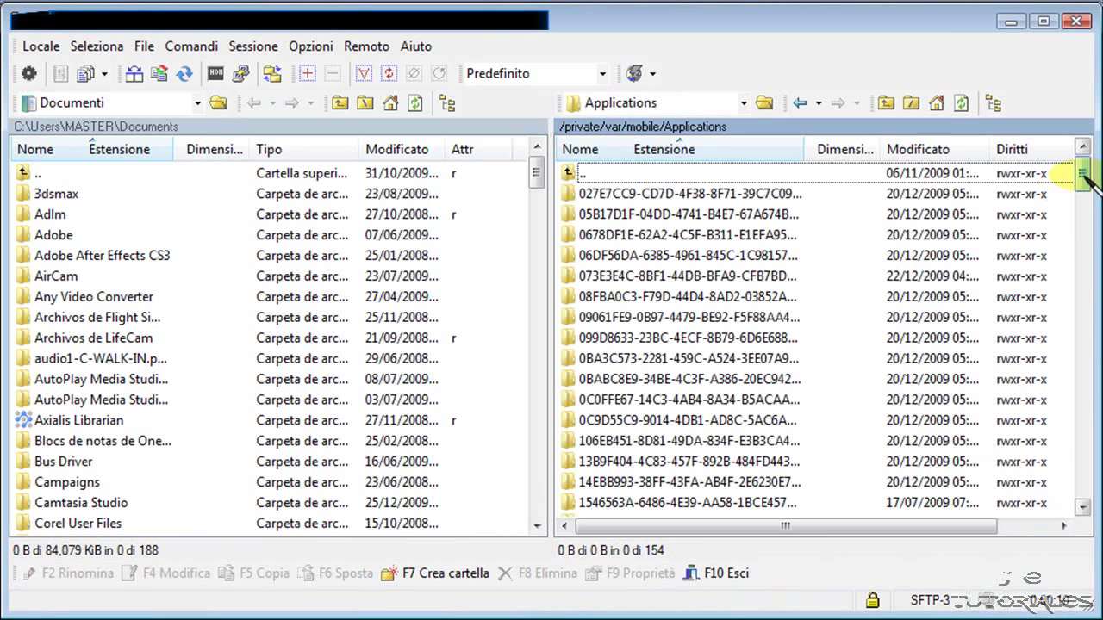
# Open the Sandstorm game's folder, 3444AB51-8BBA-4301-95D9-AE1CD2045A5E, in the remote Applications directory and enter its Documents folder.
pyautogui.moveTo(1081, 173); pyautogui.dragTo(1082, 234)
pyautogui.doubleClick(689, 297)
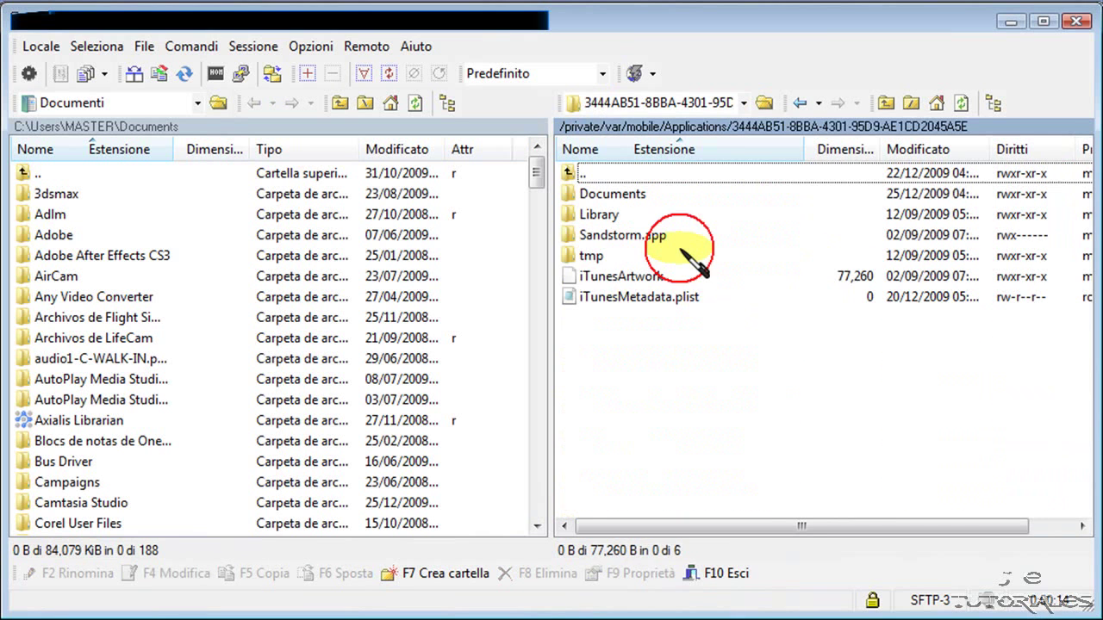
pyautogui.doubleClick(641, 195)
pyautogui.rightClick(671, 297)
pyautogui.click(652, 281)
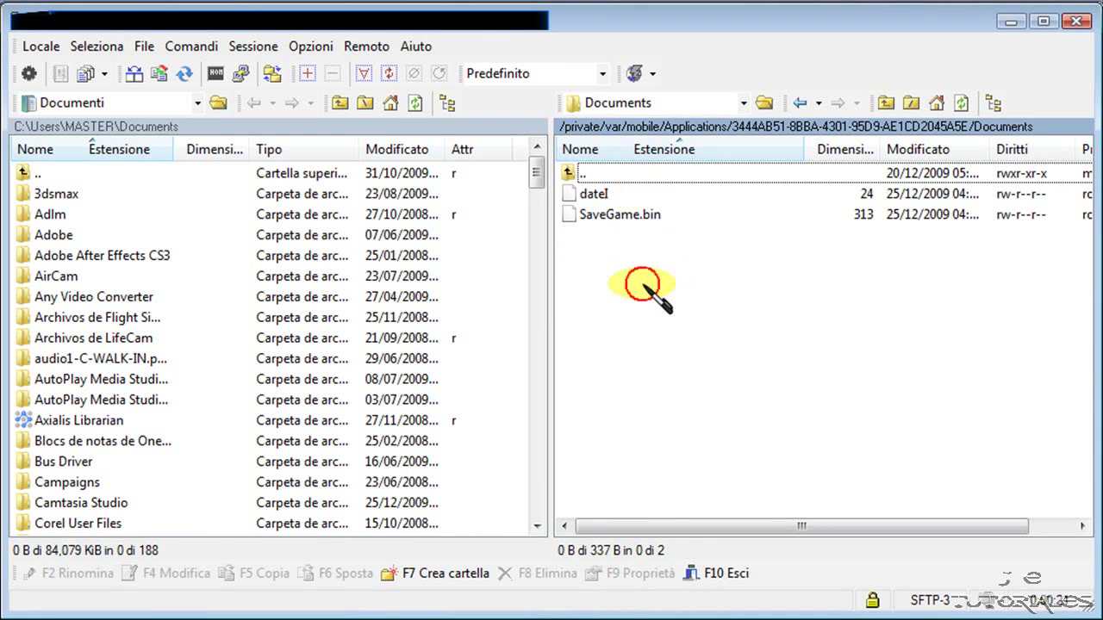
# Inspect the properties of the dateI file on the iPhone, checking its owner, group and permissions, and close them without changes.
pyautogui.click(605, 194)
pyautogui.rightClick(602, 196)
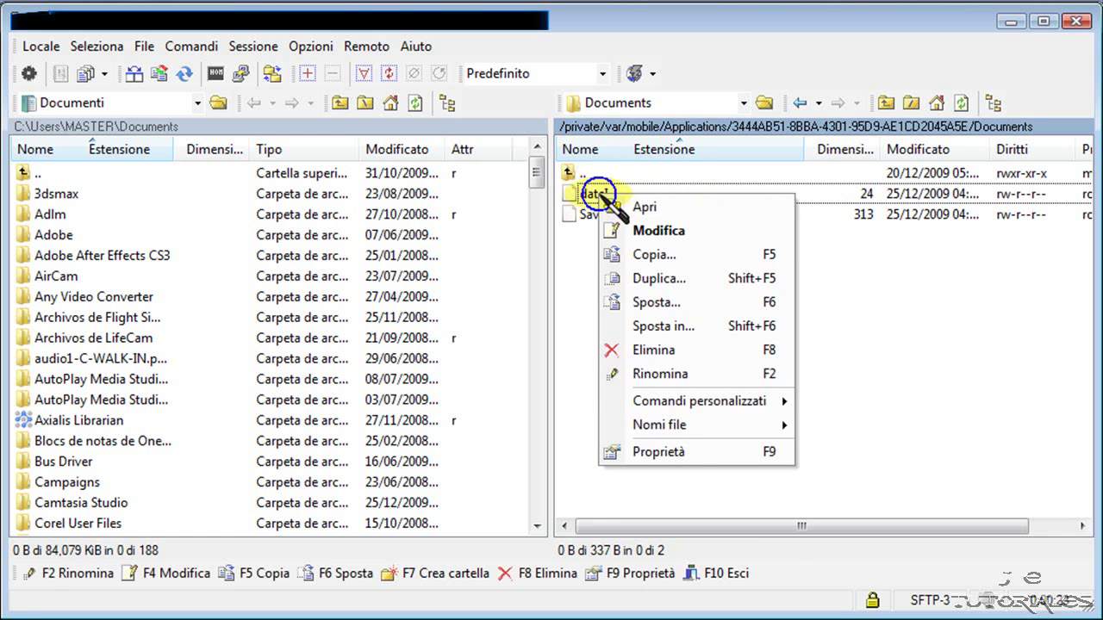
pyautogui.click(665, 453)
pyautogui.moveTo(603, 89); pyautogui.dragTo(579, 101)
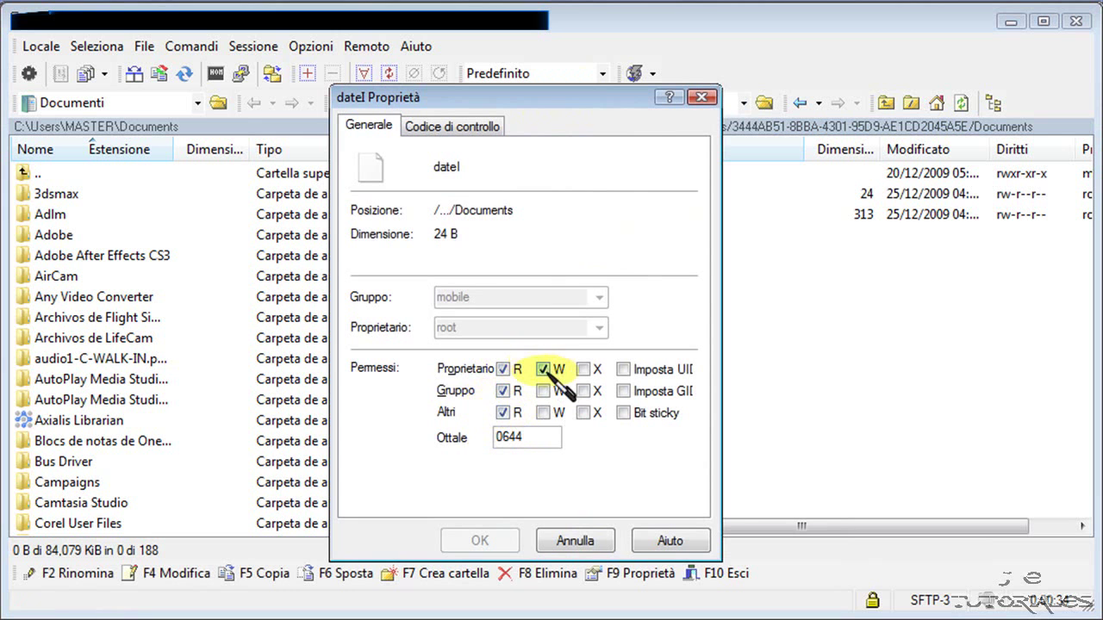
pyautogui.moveTo(577, 99); pyautogui.dragTo(556, 78)
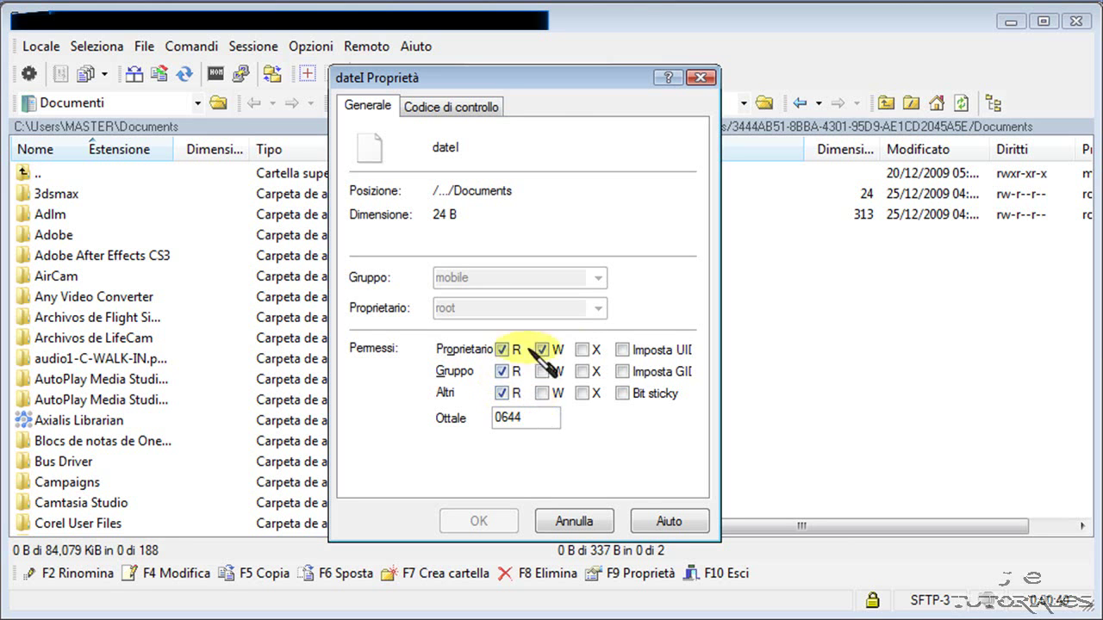
pyautogui.click(588, 521)
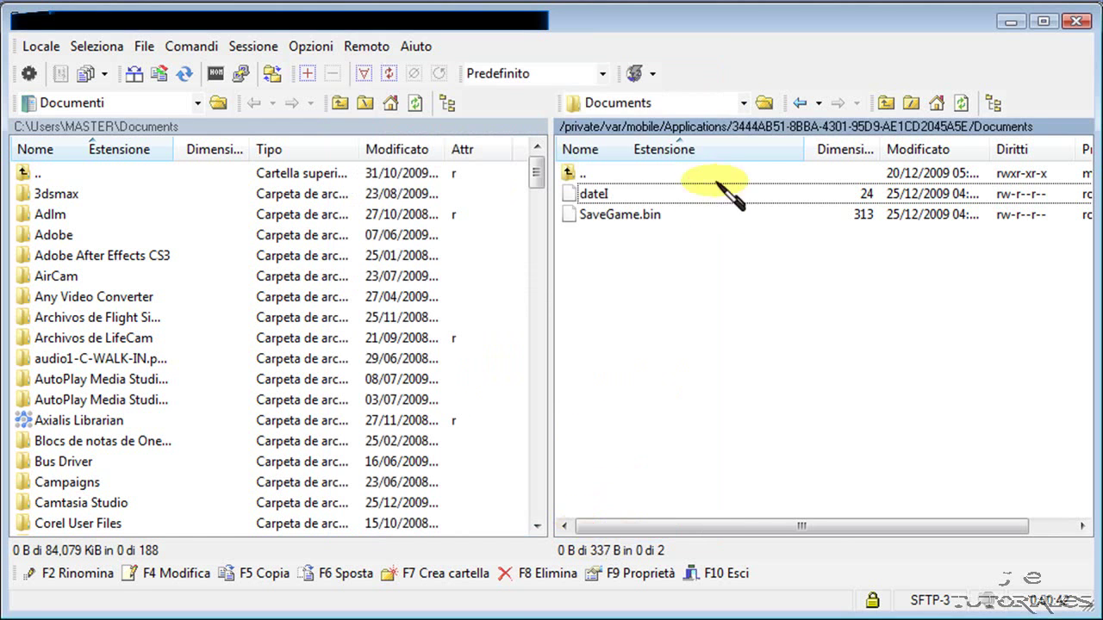
# Return to the game's main folder and inspect the Documents folder's permissions, toggling group write access but discarding the changes.
pyautogui.click(799, 104)
pyautogui.rightClick(655, 194)
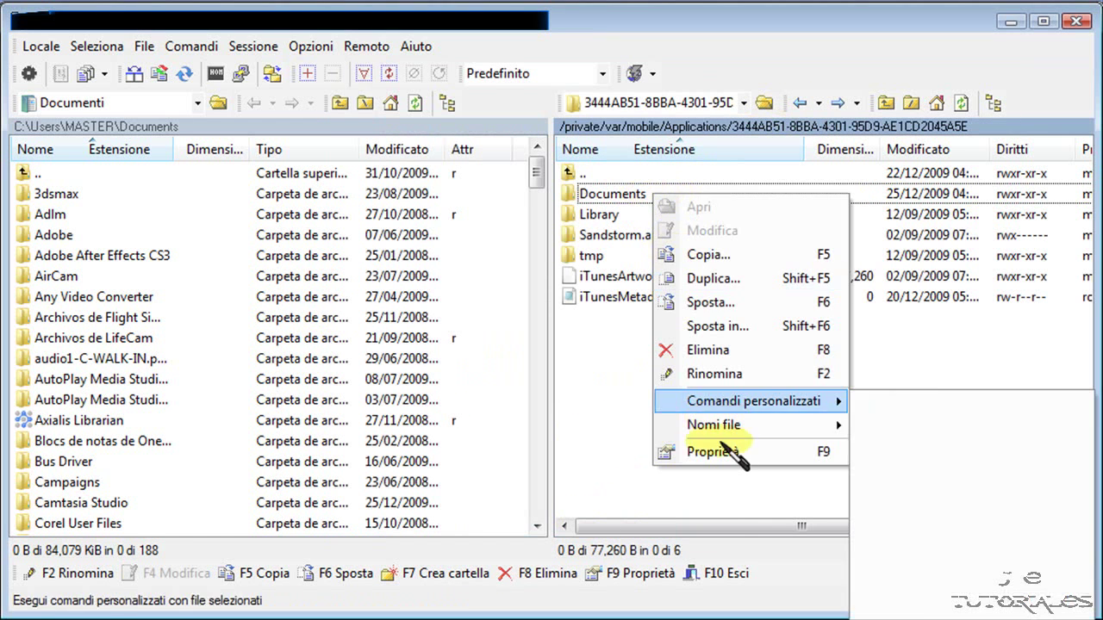
pyautogui.click(668, 452)
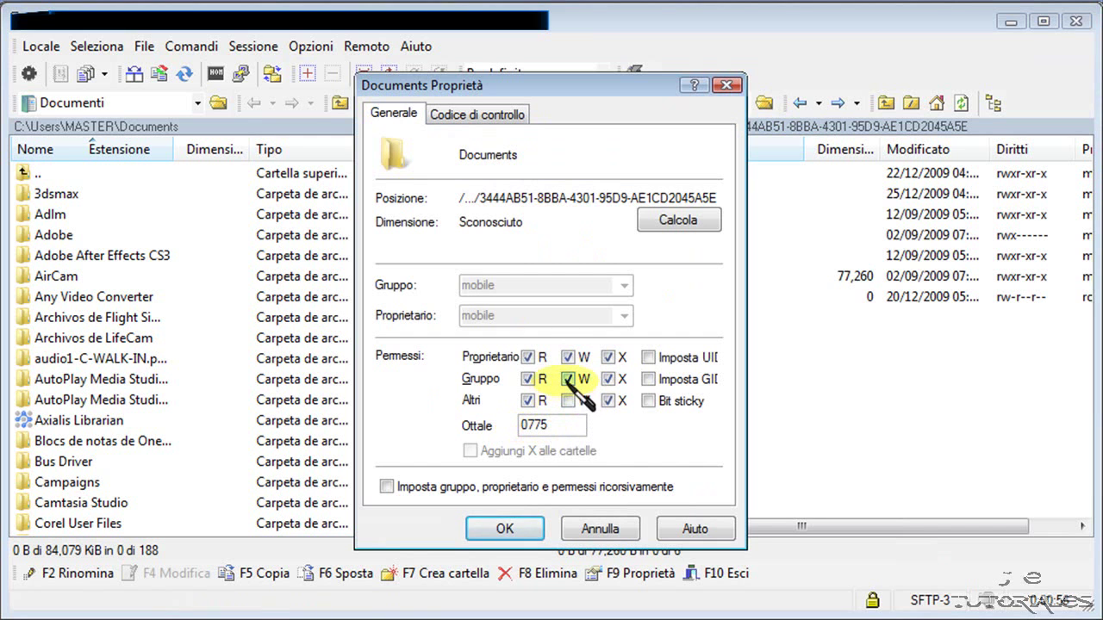
pyautogui.click(568, 380)
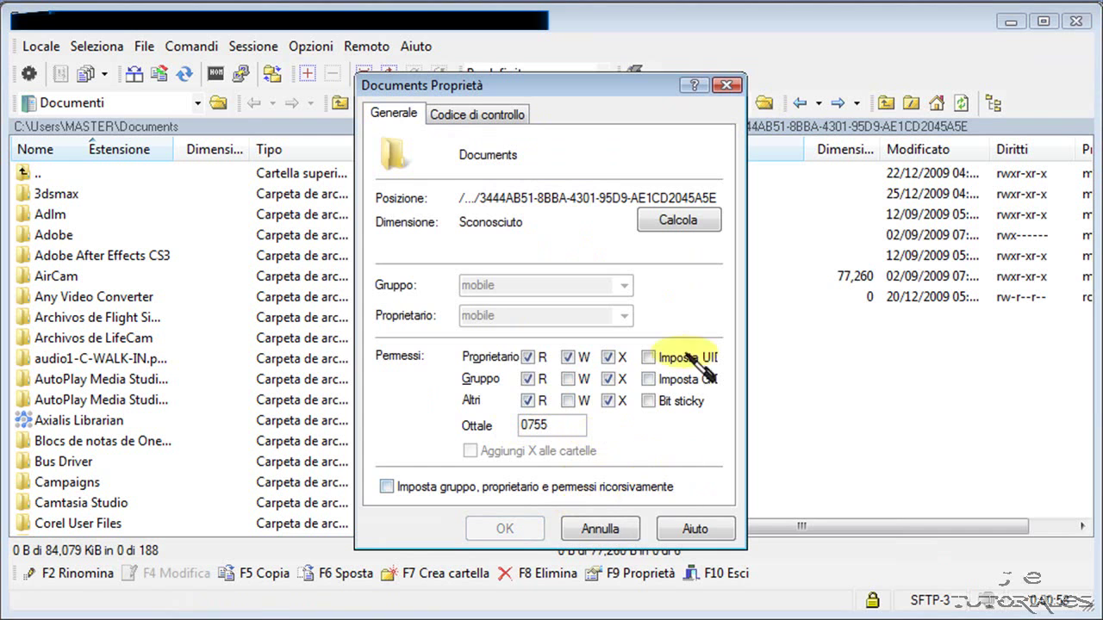
pyautogui.click(625, 528)
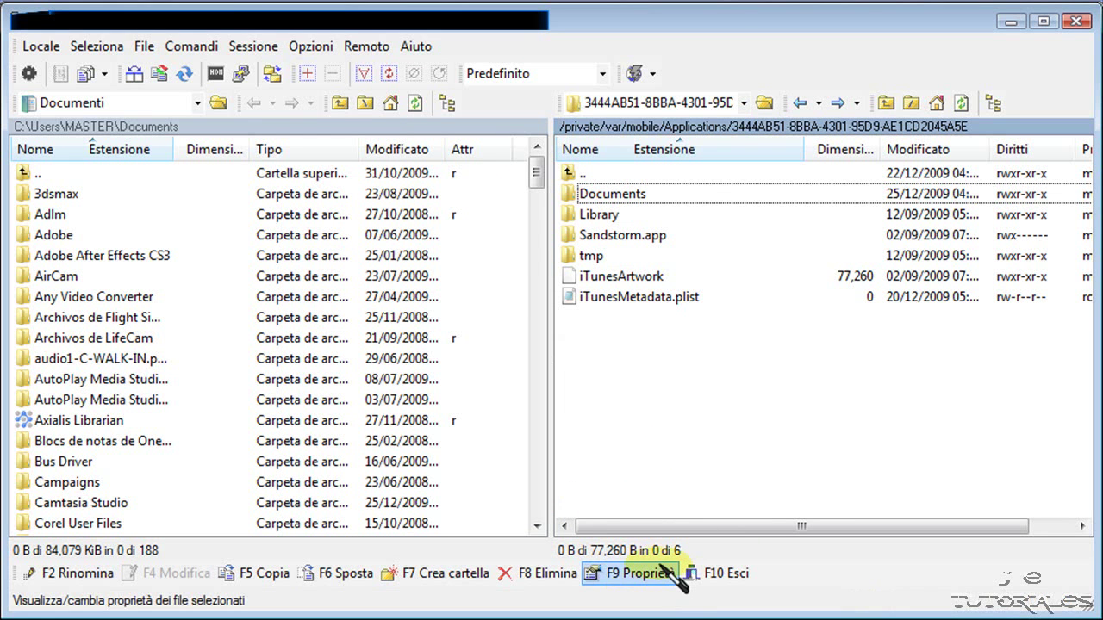